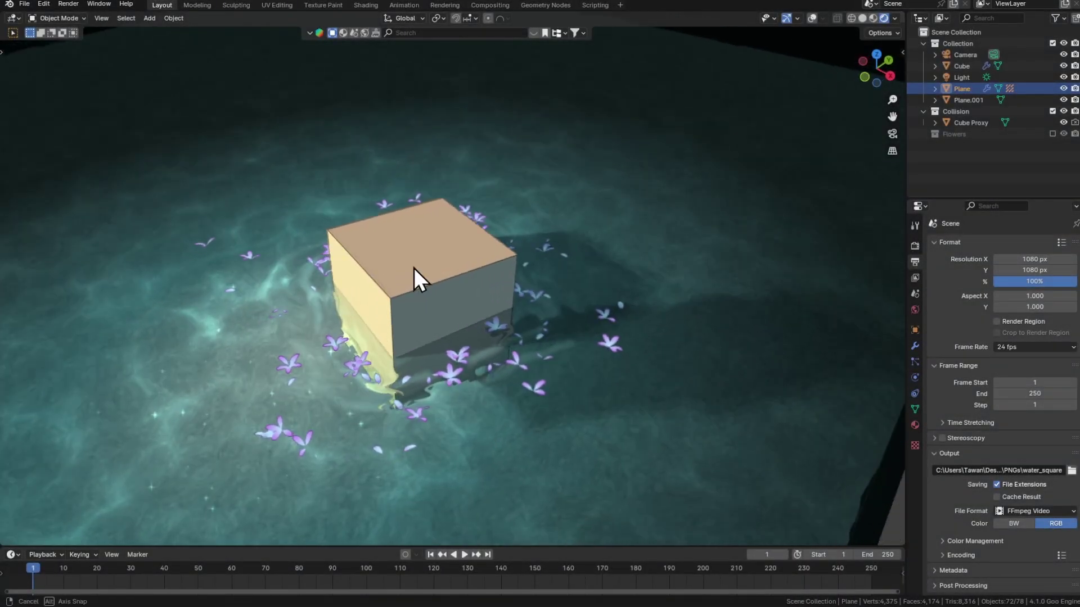
Orbit the Blender view around the cube and purple flowers on the water.
mouse_move(424, 242)
mouse_down()
mouse_move(305, 168)
mouse_move(409, 236)
mouse_move(403, 223)
mouse_move(459, 230)
mouse_move(434, 231)
mouse_up()
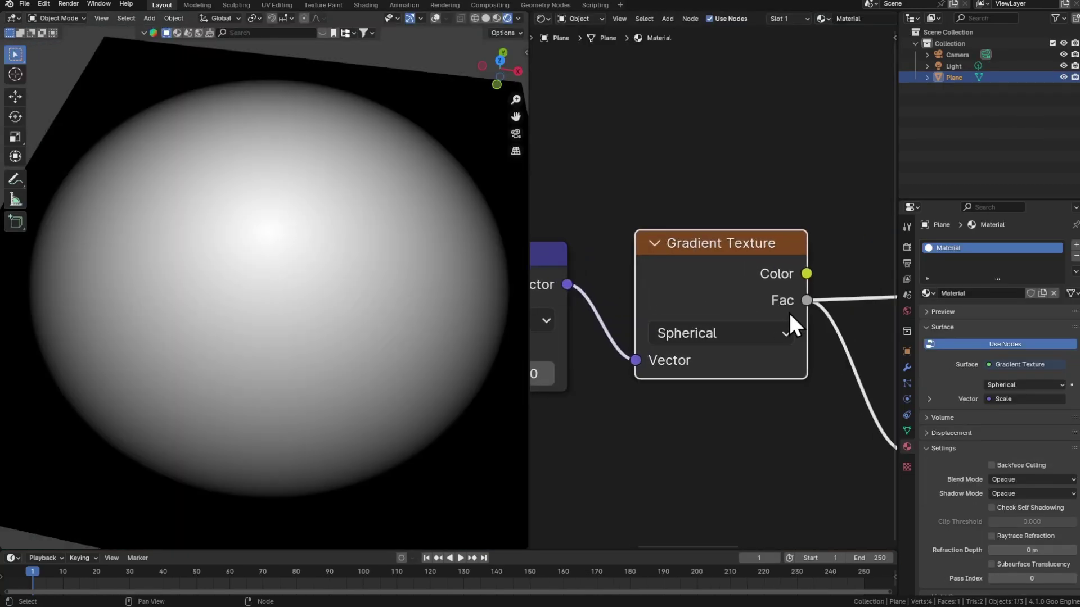
Preview the Color Ramp output on the plane so the spherical gradient glows teal.
drag(311, 282, 261, 247)
scroll(810, 300, down, 2)
drag(810, 301, 559, 304)
scroll(559, 304, down, 1)
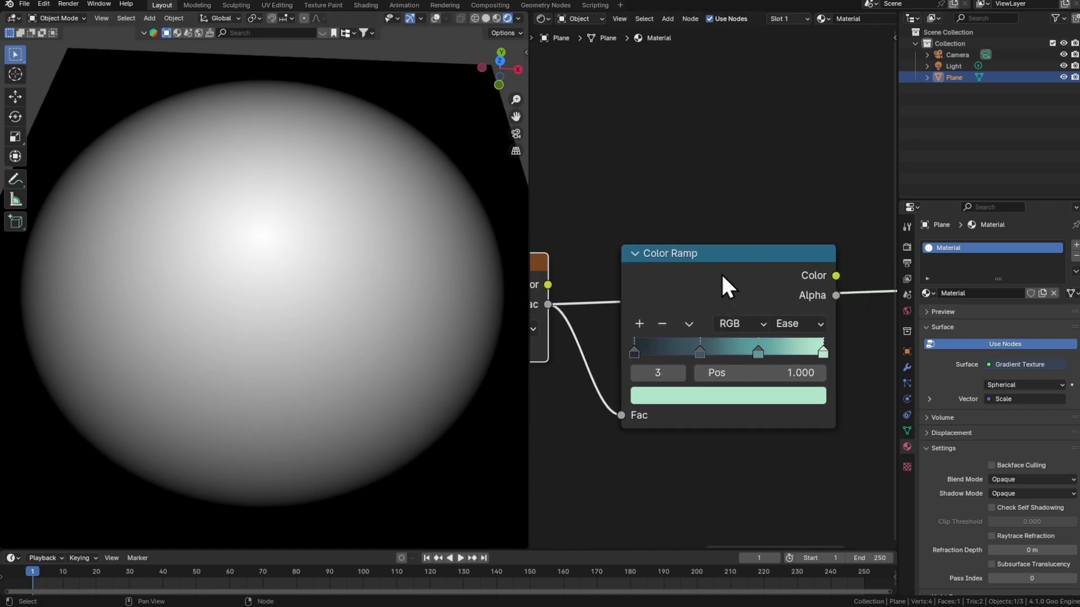
ctrl+shift+click(771, 275)
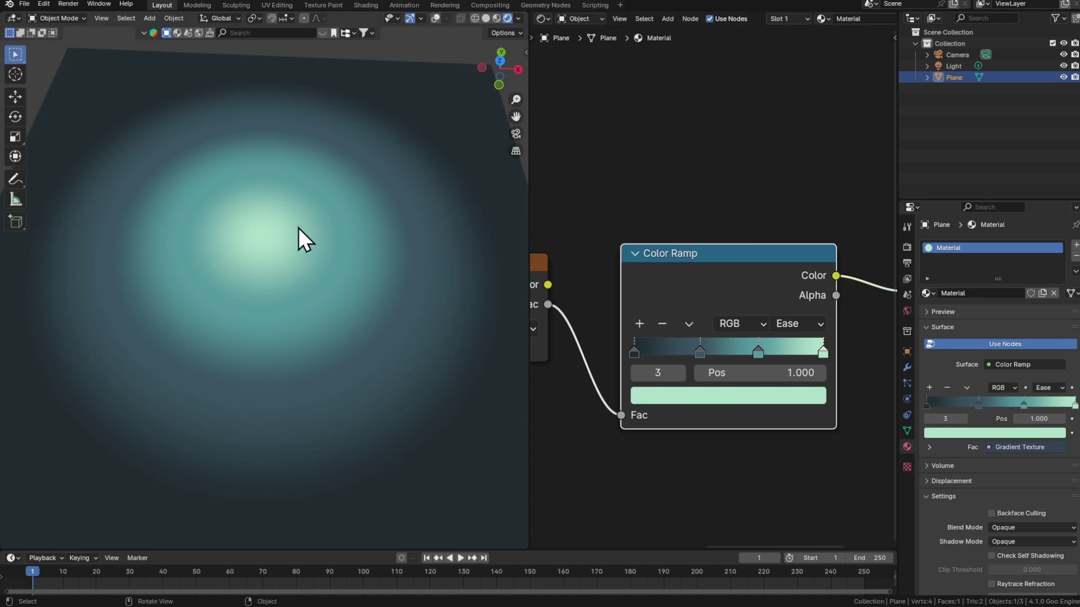
Maximize and orbit the teal gradient, then search 'gradient doing a wobble thing when transitioning color'.
key(ctrl+space)
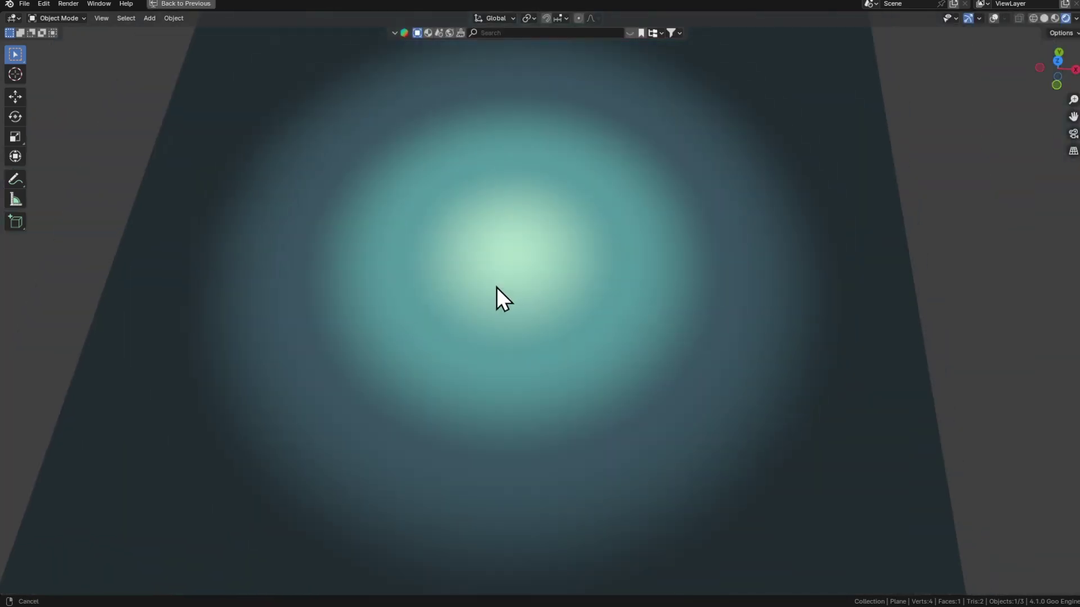
drag(497, 288, 539, 199)
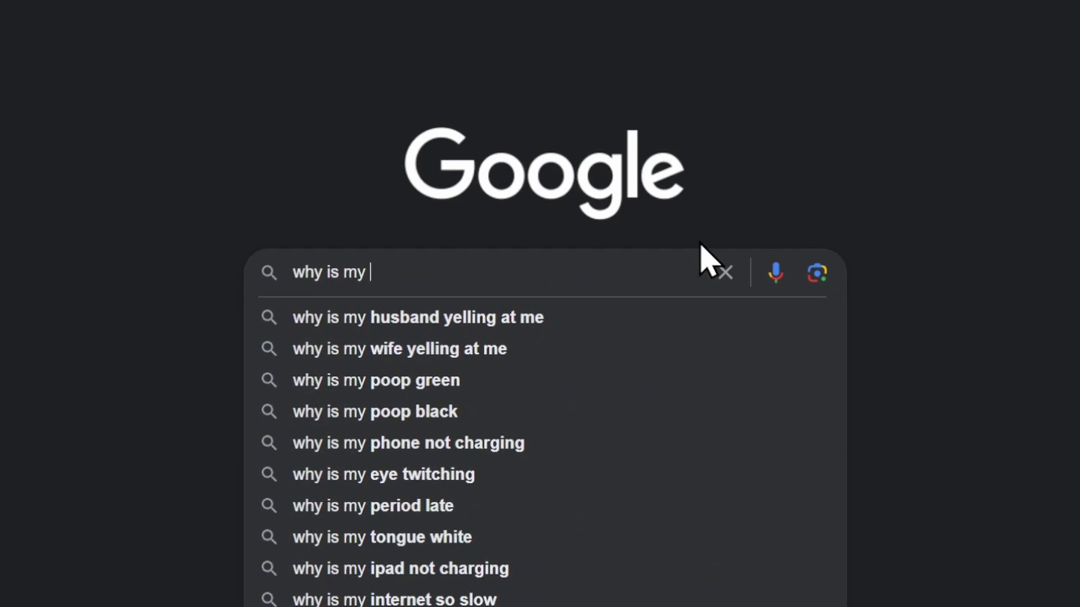
text(gradient doing a wobble thing when t)
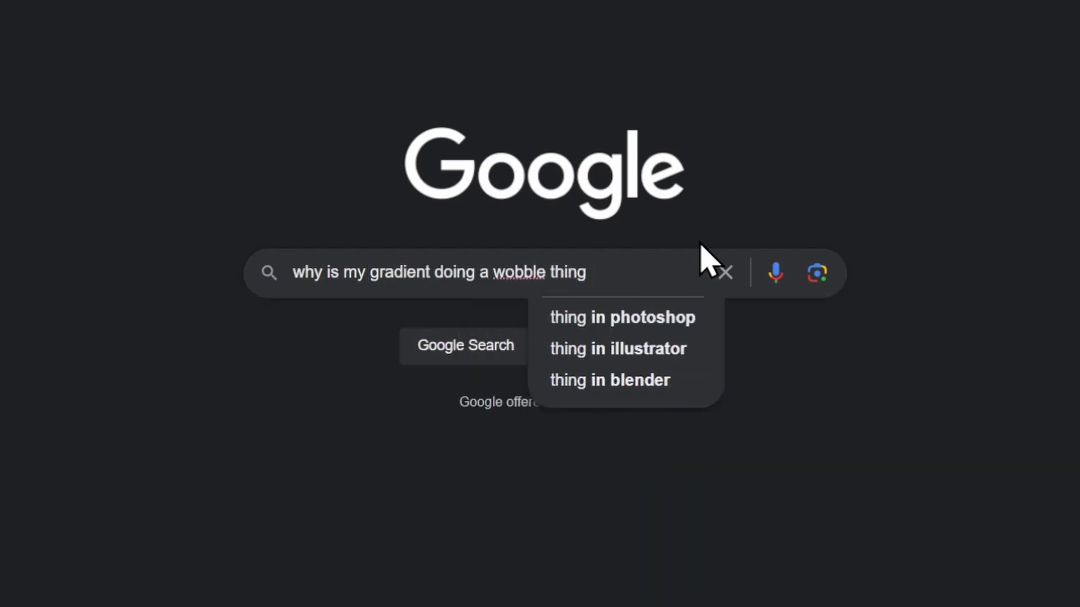
text(ransitioning color)
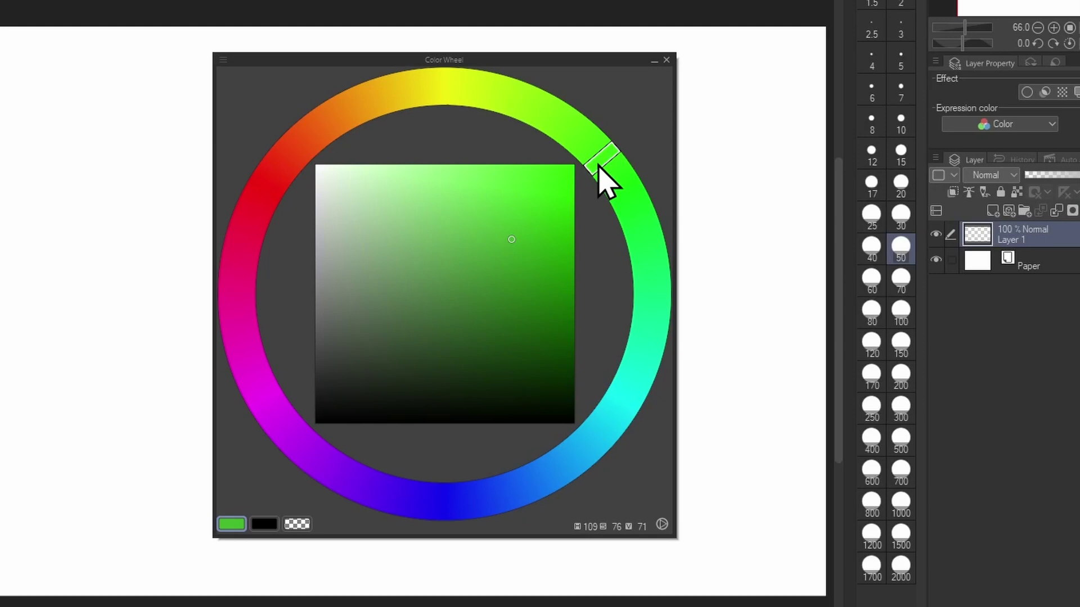
Sweep the hue marker around the colour wheel to land on orange-gold.
mouse_move(597, 163)
mouse_down()
mouse_move(634, 361)
mouse_move(422, 439)
mouse_move(249, 313)
mouse_move(400, 123)
mouse_move(632, 275)
mouse_move(461, 489)
mouse_move(303, 280)
mouse_move(386, 162)
mouse_up()
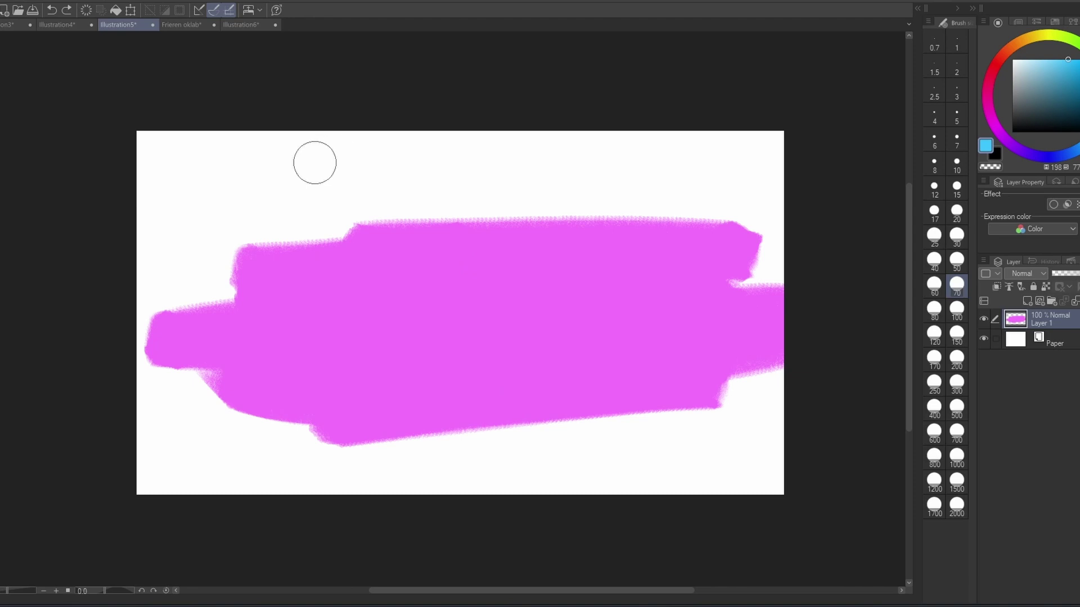
Paint a diagonal blue stroke across the magenta patch to test the blend.
mouse_move(309, 162)
mouse_down()
mouse_move(422, 211)
mouse_move(589, 478)
mouse_up()
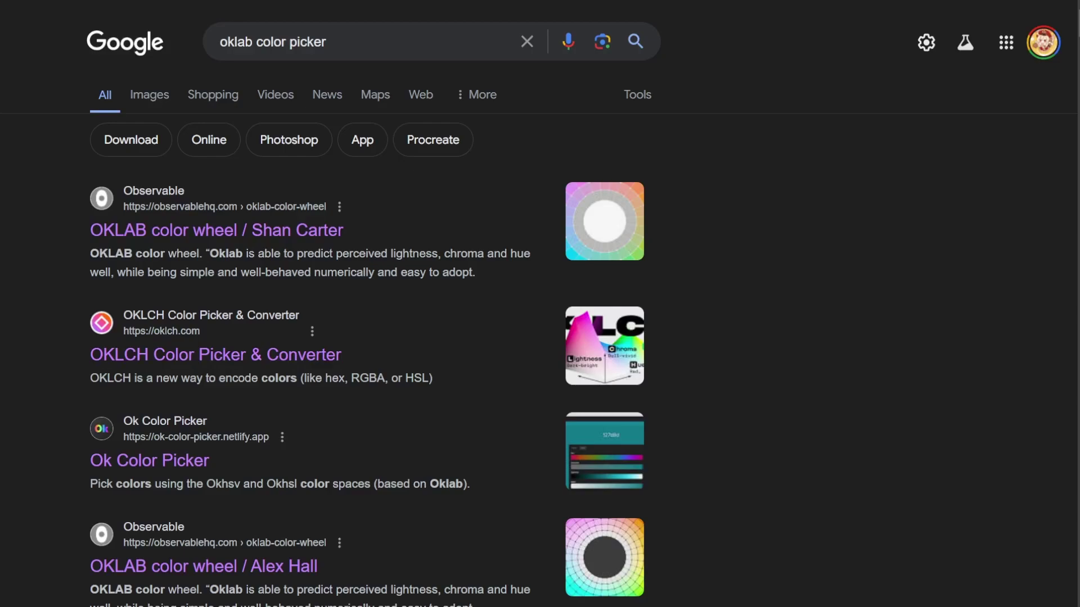
Scroll down and back up through the 'oklab color picker' search results.
scroll(540, 309, down, 1)
scroll(540, 309, down, 3)
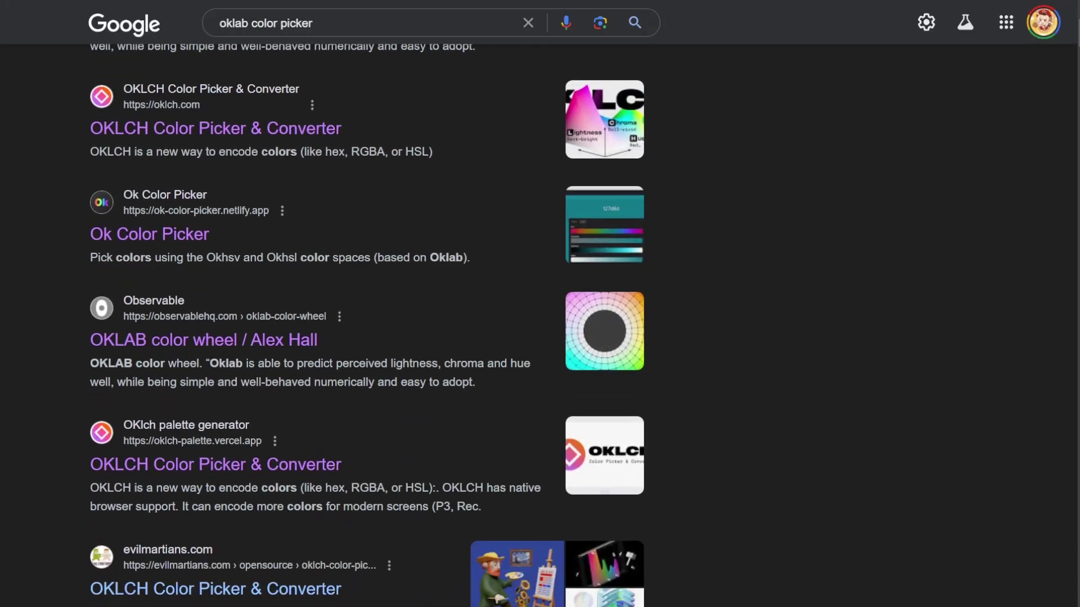
scroll(540, 309, up, 4)
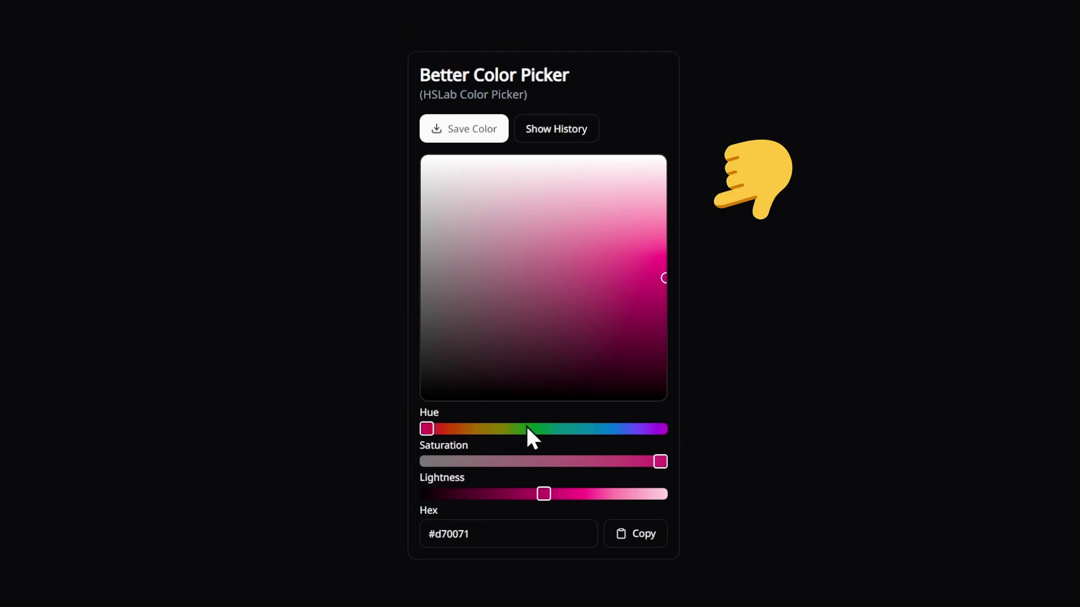
Shift the hue to green-teal and test its saturation and lightness.
mouse_move(526, 430)
mouse_down()
mouse_move(588, 439)
mouse_move(487, 436)
mouse_move(515, 436)
mouse_up()
click(594, 461)
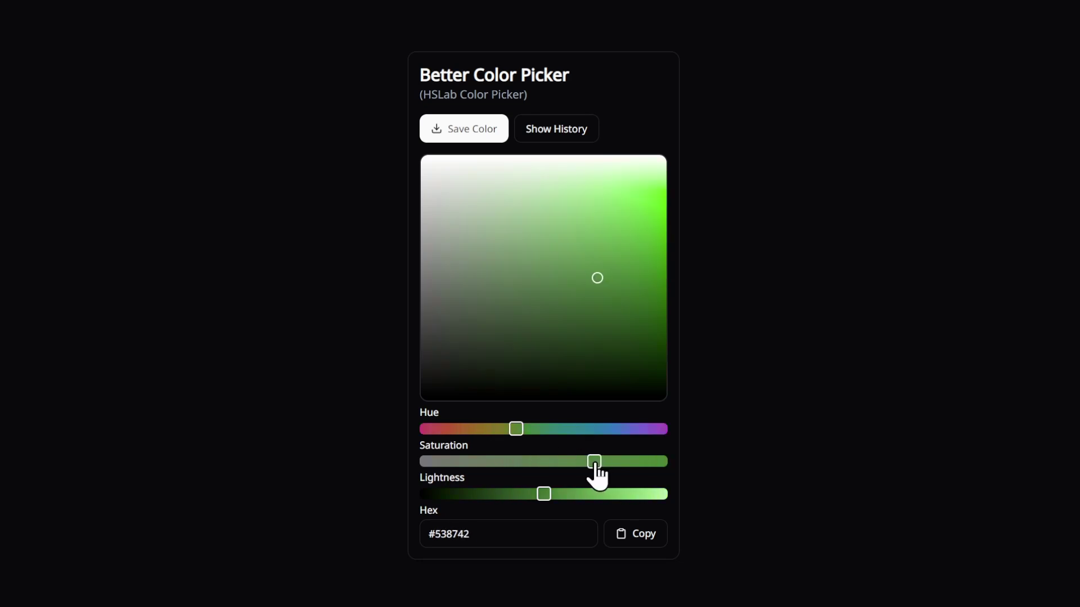
drag(595, 464, 546, 465)
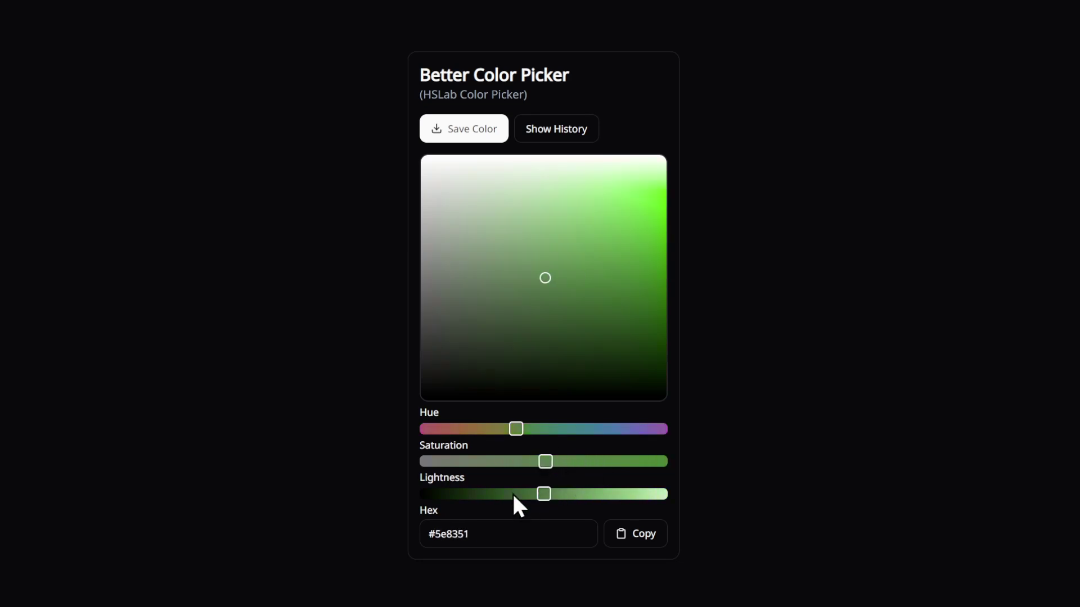
drag(465, 497, 561, 538)
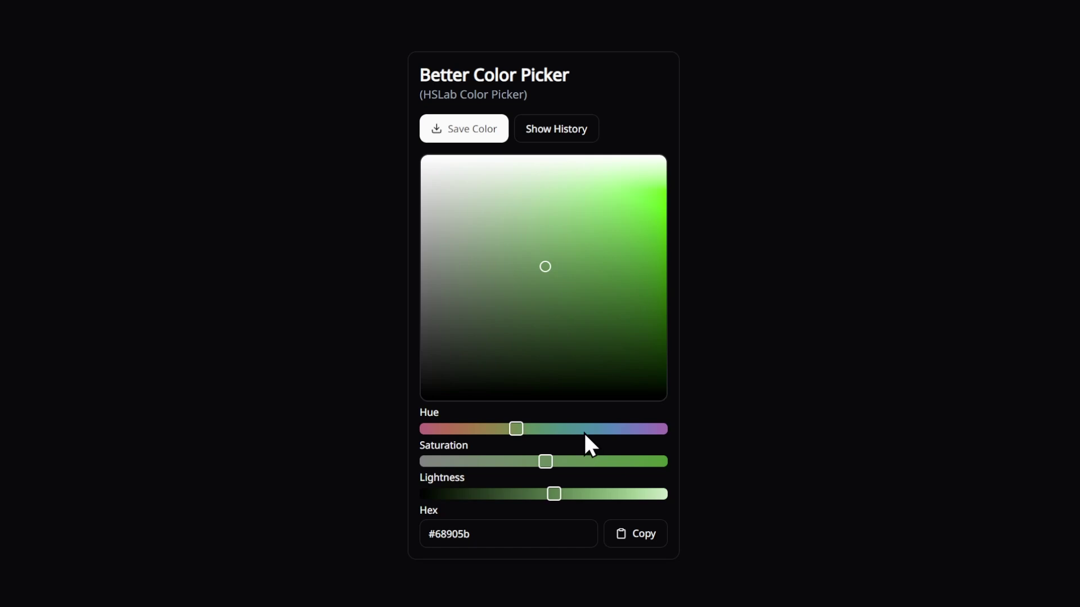
Change the hue to blue, adjust saturation and lightness, and settle on muted blue-grey #4f5769.
drag(585, 431, 597, 432)
click(626, 462)
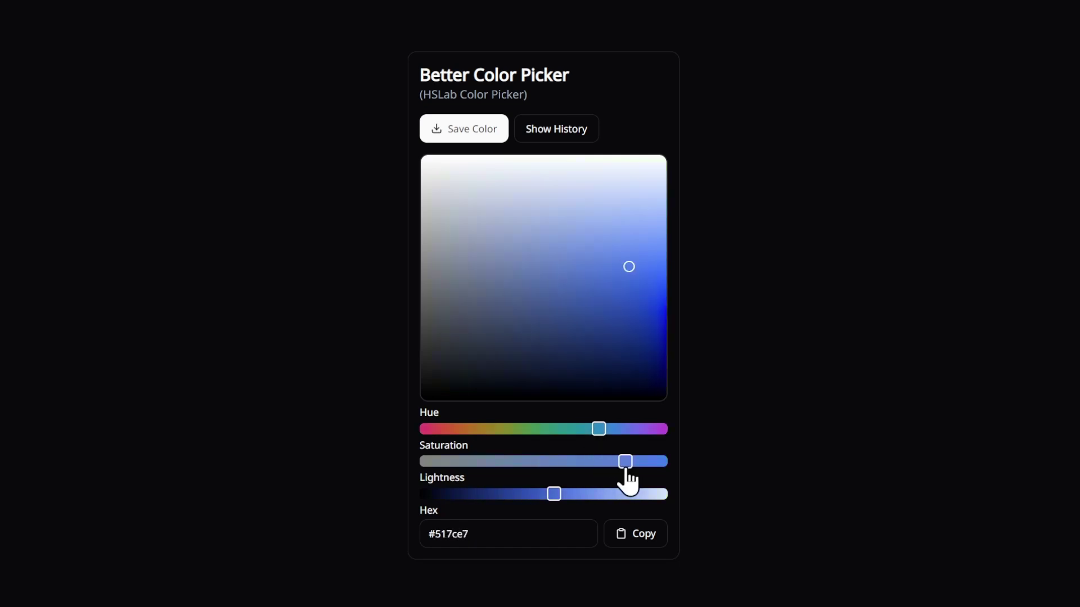
drag(627, 495, 597, 502)
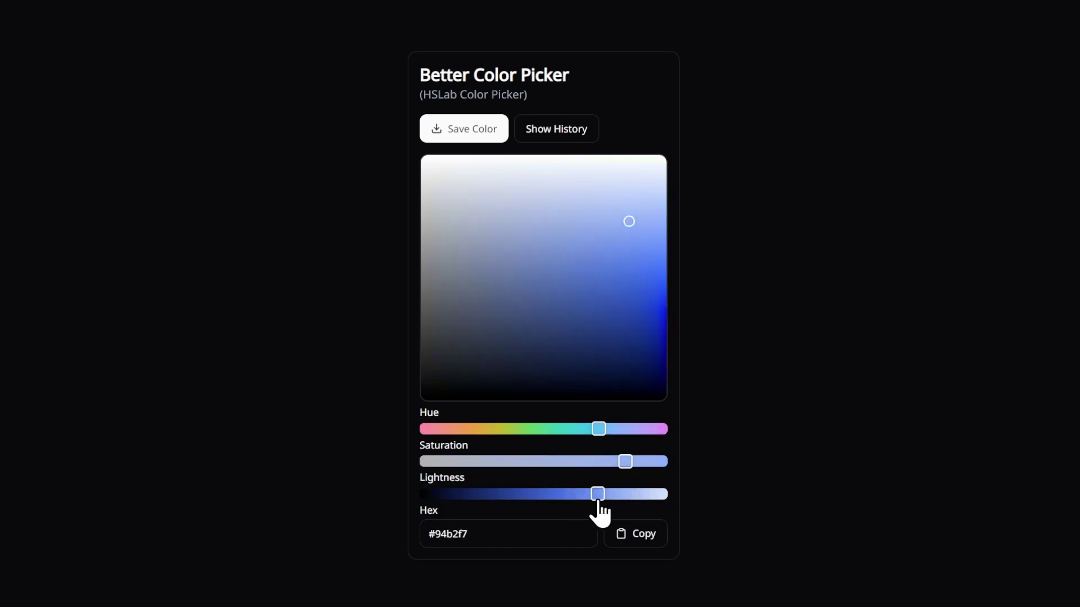
mouse_move(629, 236)
mouse_down()
mouse_move(589, 236)
mouse_move(624, 195)
mouse_move(475, 241)
mouse_move(458, 178)
mouse_move(528, 260)
mouse_move(641, 234)
mouse_move(518, 230)
mouse_move(622, 349)
mouse_move(643, 238)
mouse_move(499, 219)
mouse_move(466, 312)
mouse_up()
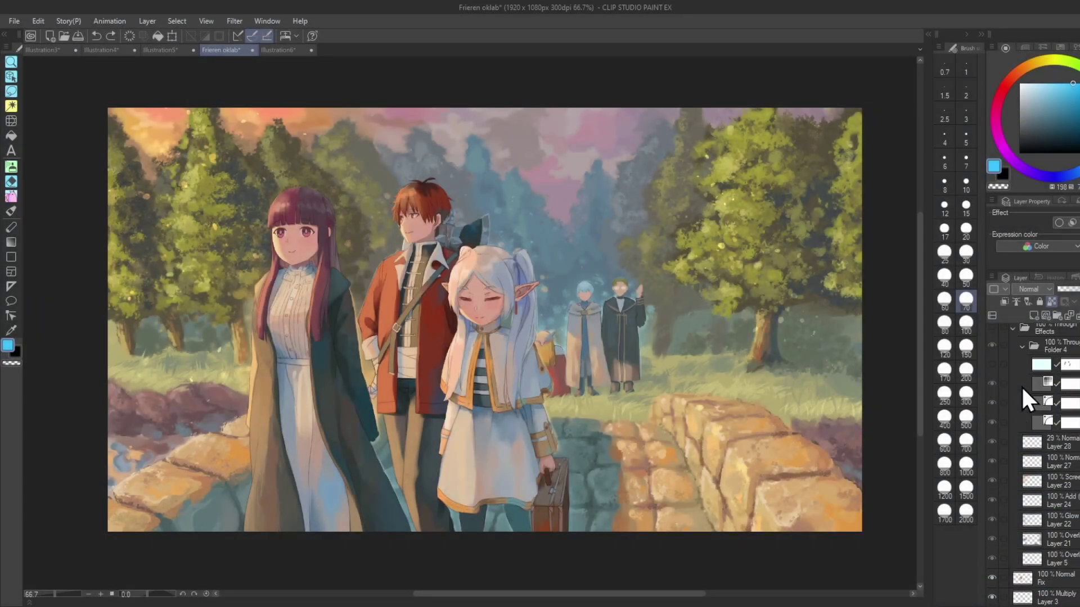
Toggle the Effects folder on and off to compare, leave it hidden, and zoom onto the skirt.
scroll(1021, 386, up, 1)
click(992, 352)
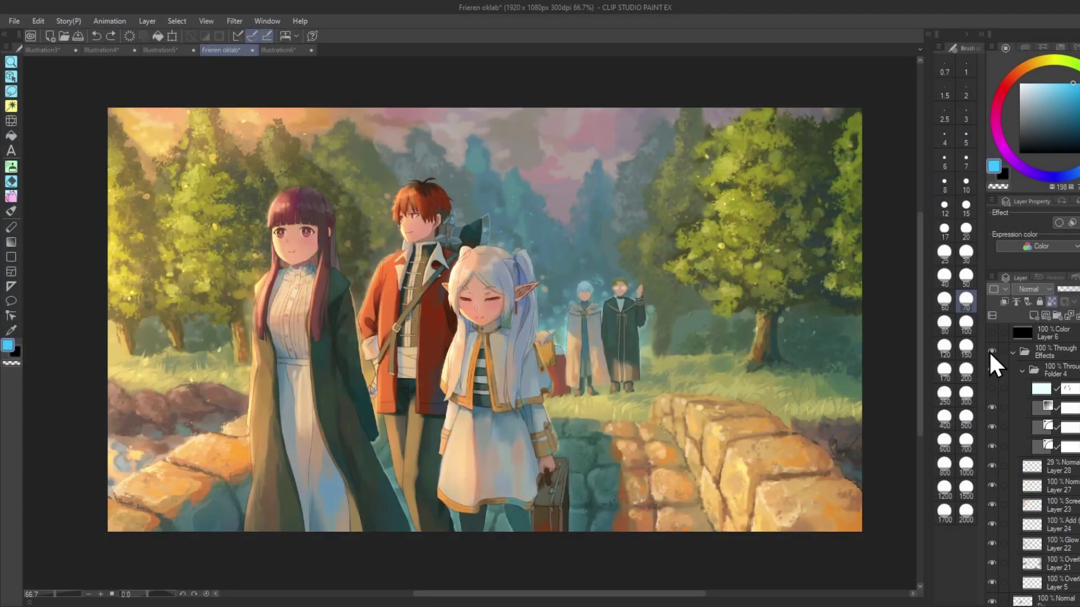
click(992, 352)
click(991, 352)
click(990, 351)
scroll(507, 495, up, 5)
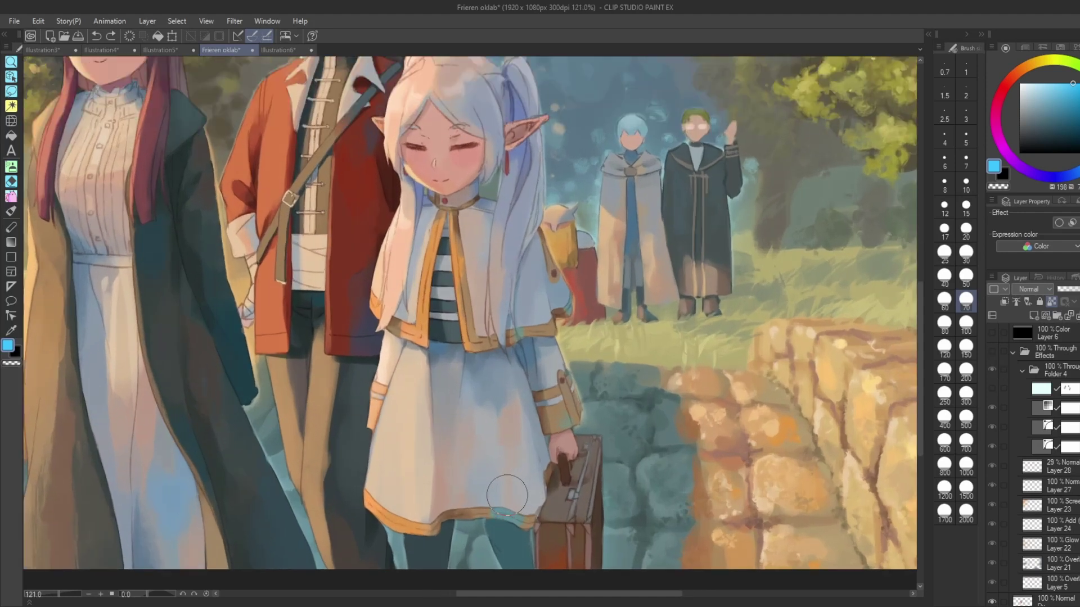
scroll(531, 483, down, 3)
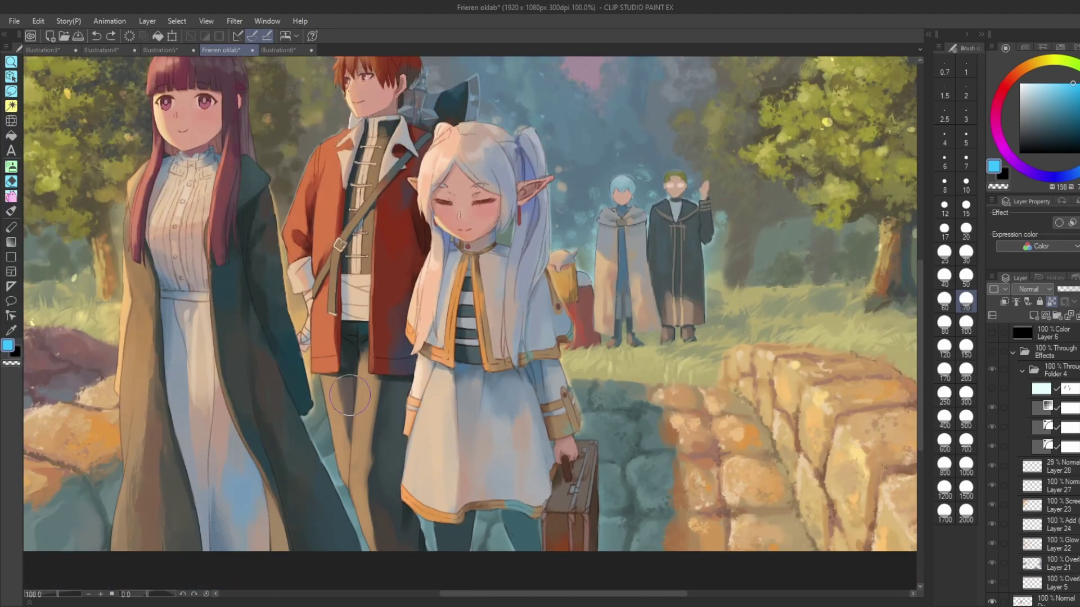
scroll(720, 461, down, 2)
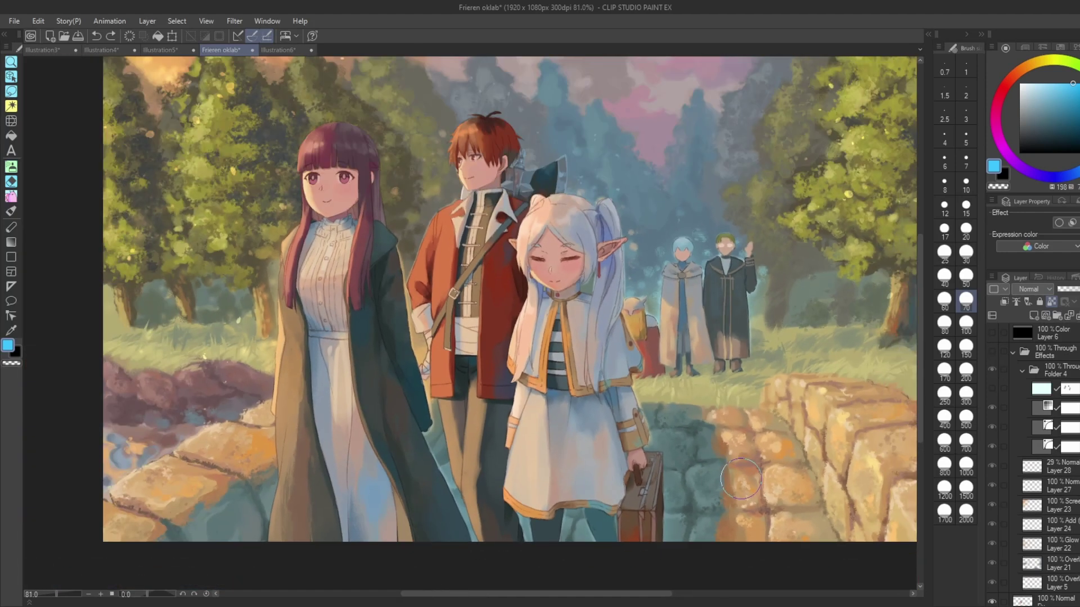
scroll(632, 525, up, 7)
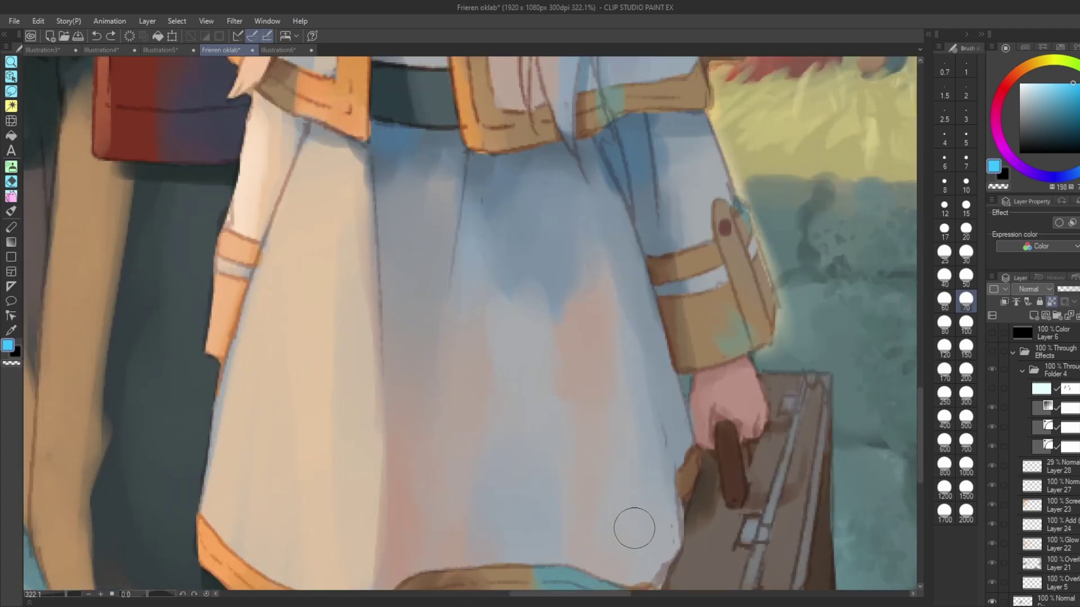
Sample the skirt's pale grey-blue and open Color settings with hex A7AAAC selected.
alt+click(526, 360)
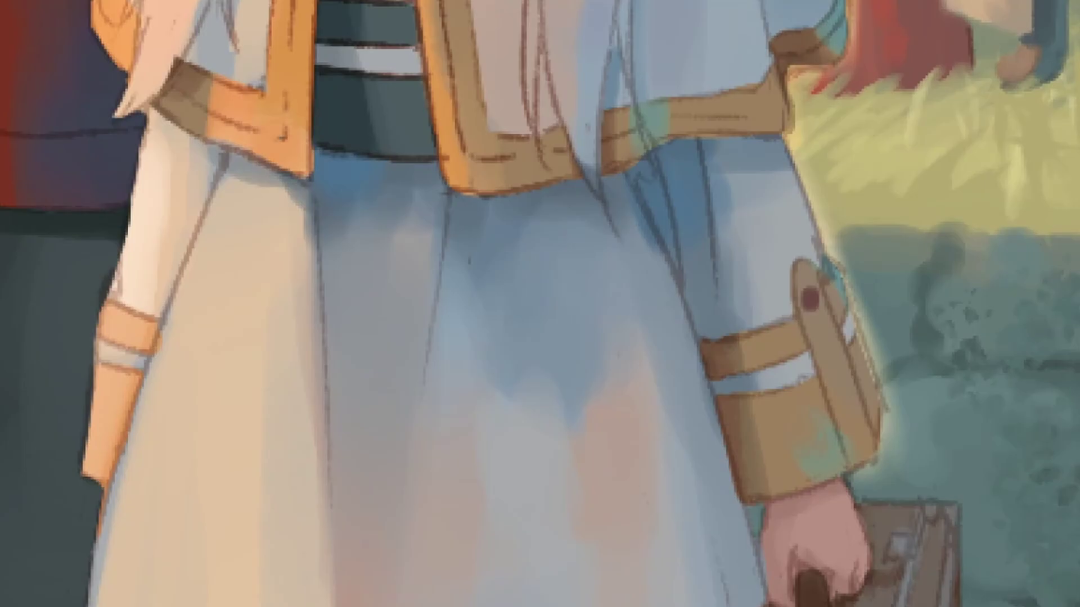
double_click(949, 159)
click(596, 281)
key(ctrl+c)
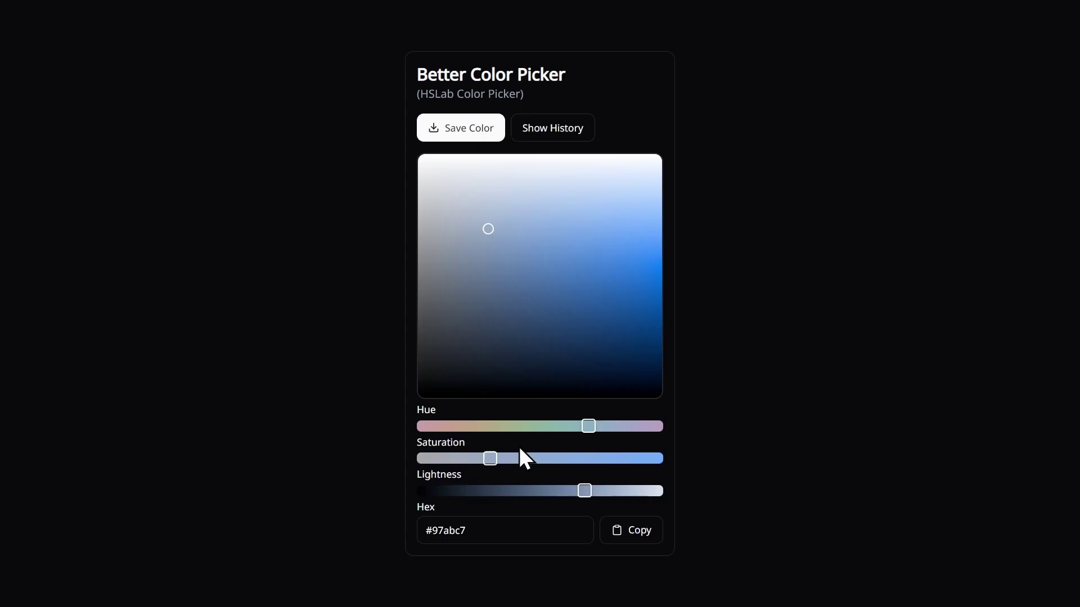
Paste A7AAAC into Better Color Picker, shift it to soft blue #94adc6, and copy the hex.
click(535, 529)
key(ctrl+a)
key(ctrl+v)
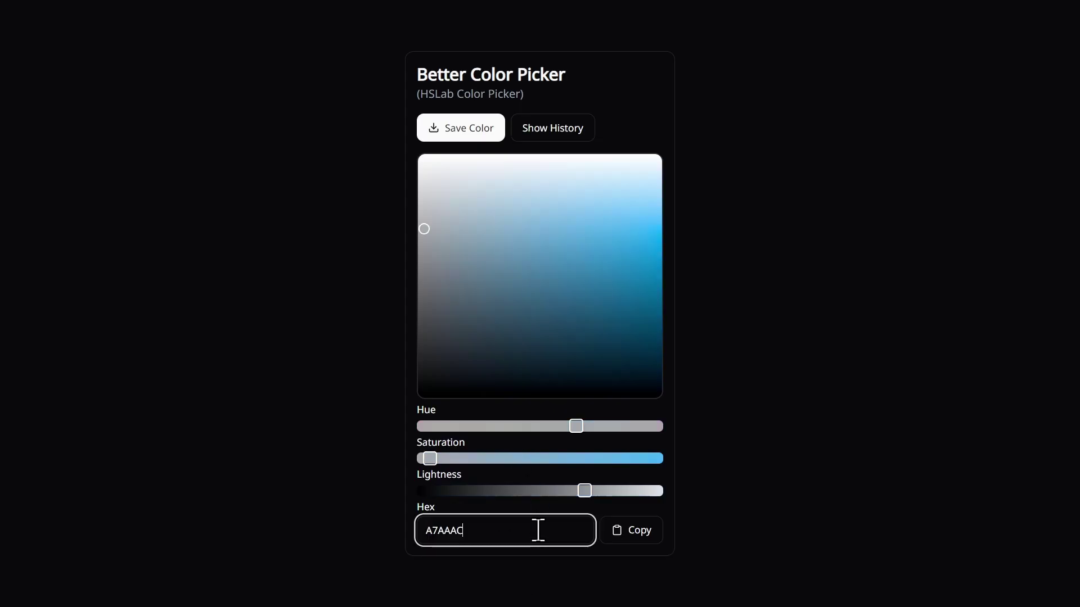
drag(484, 458, 489, 459)
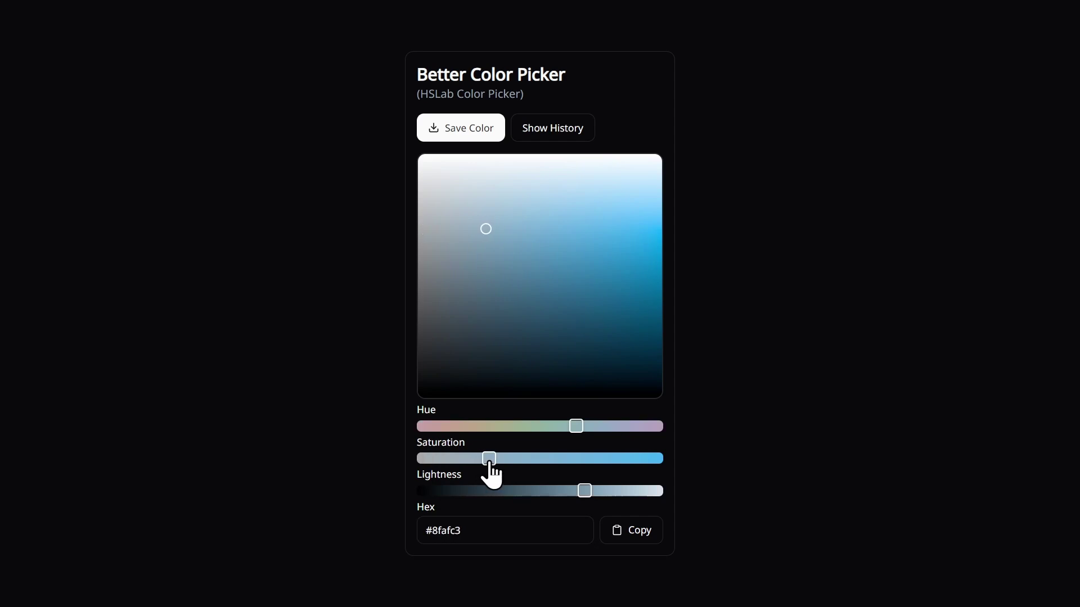
drag(577, 428, 585, 430)
click(636, 532)
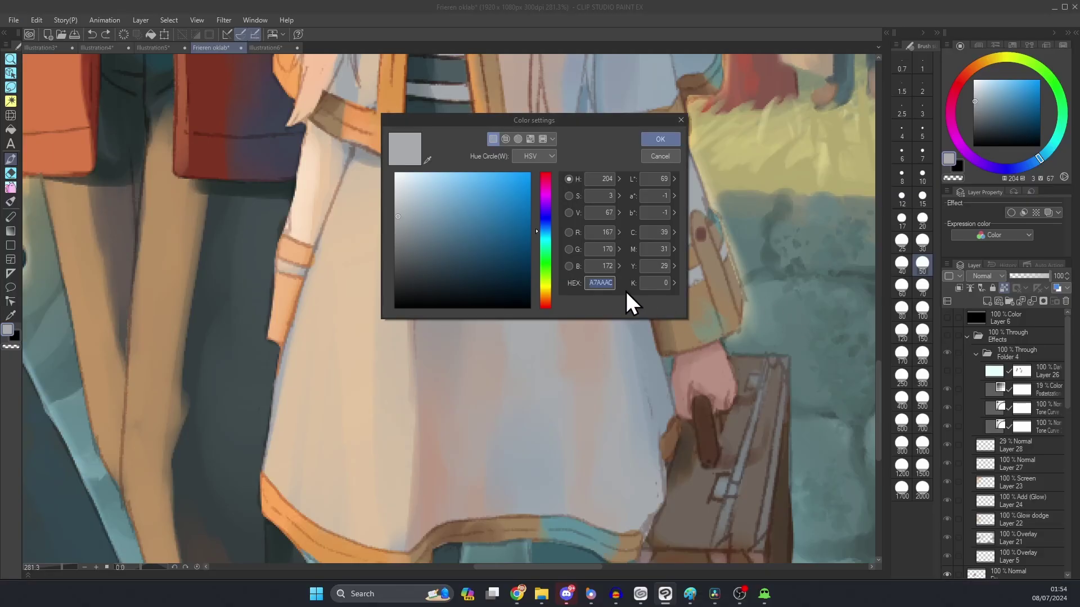
Apply hex 94adc6 as the drawing colour in Color settings.
key(ctrl+v)
click(658, 141)
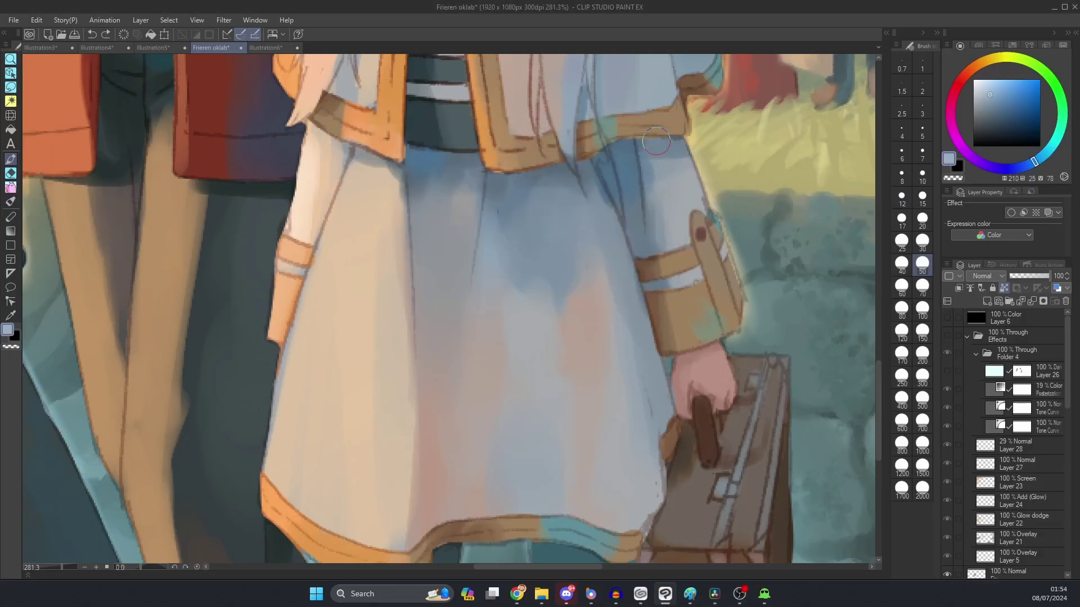
scroll(595, 205, up, 1)
Brush light-blue shading down the skirt, then switch to white and select the greyscale layer.
drag(545, 345, 529, 289)
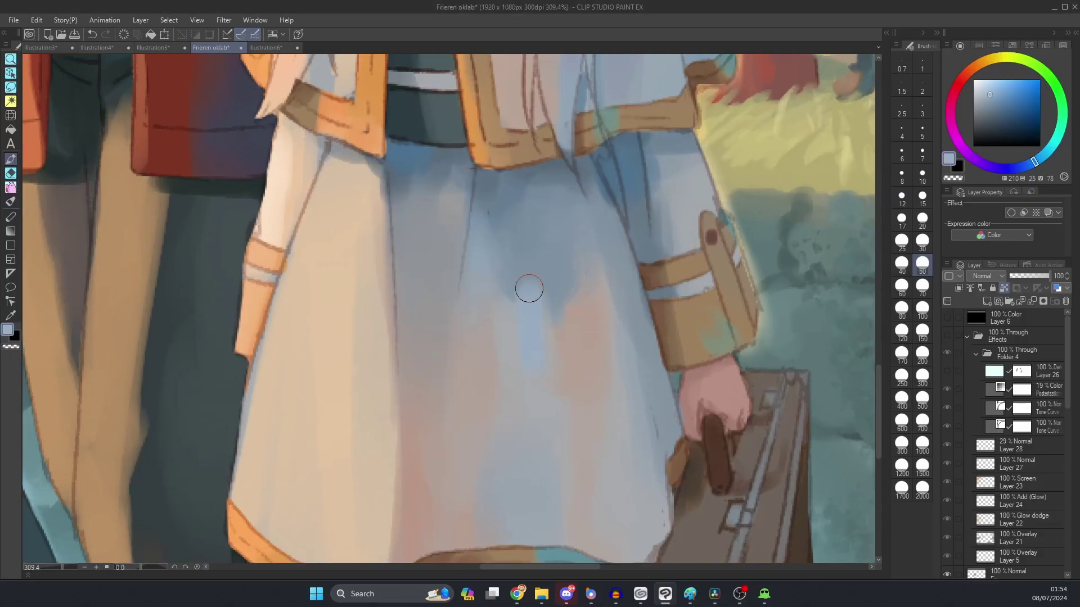
mouse_move(545, 327)
mouse_down()
mouse_move(537, 300)
mouse_move(527, 348)
mouse_move(531, 279)
mouse_move(526, 327)
mouse_up()
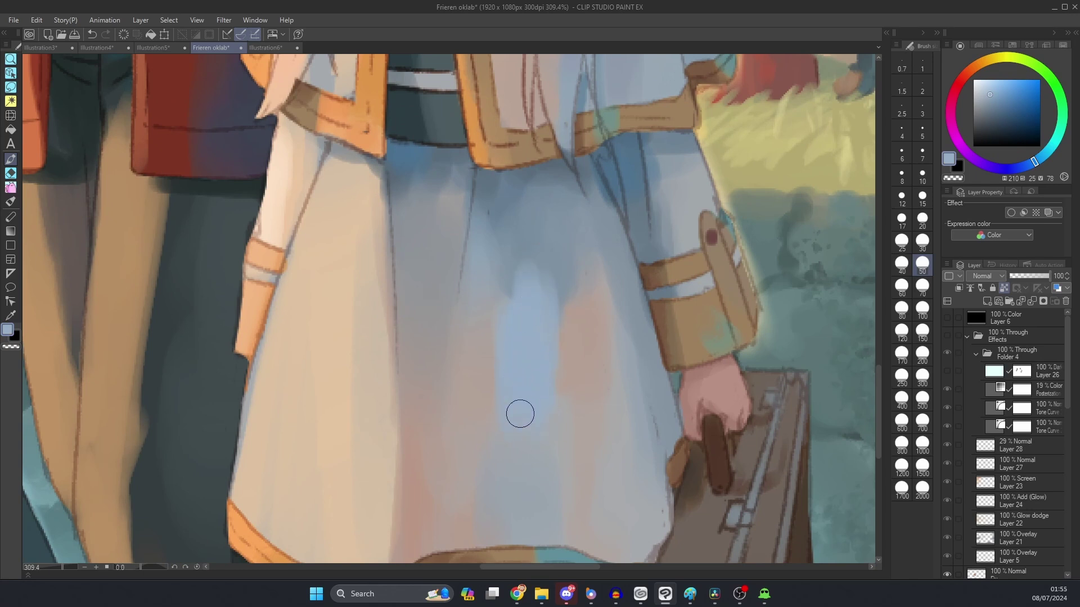
right_click(540, 236)
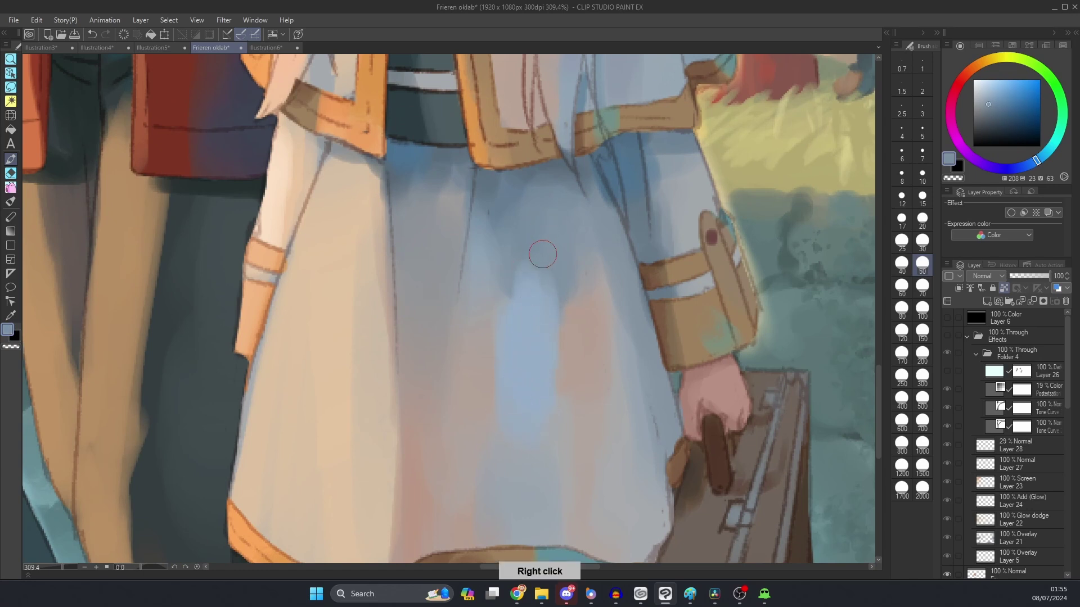
click(1001, 318)
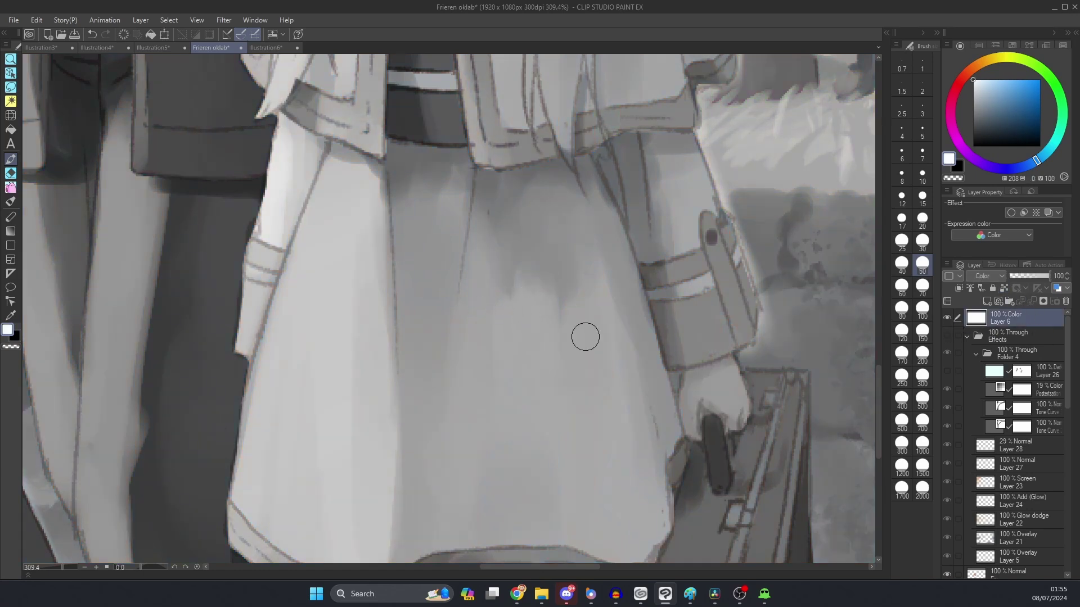
Zoom in on the skirt and flip greyscale check Layer 6 on and off, leaving it hidden.
key(ctrl+plus)
click(947, 318)
click(948, 318)
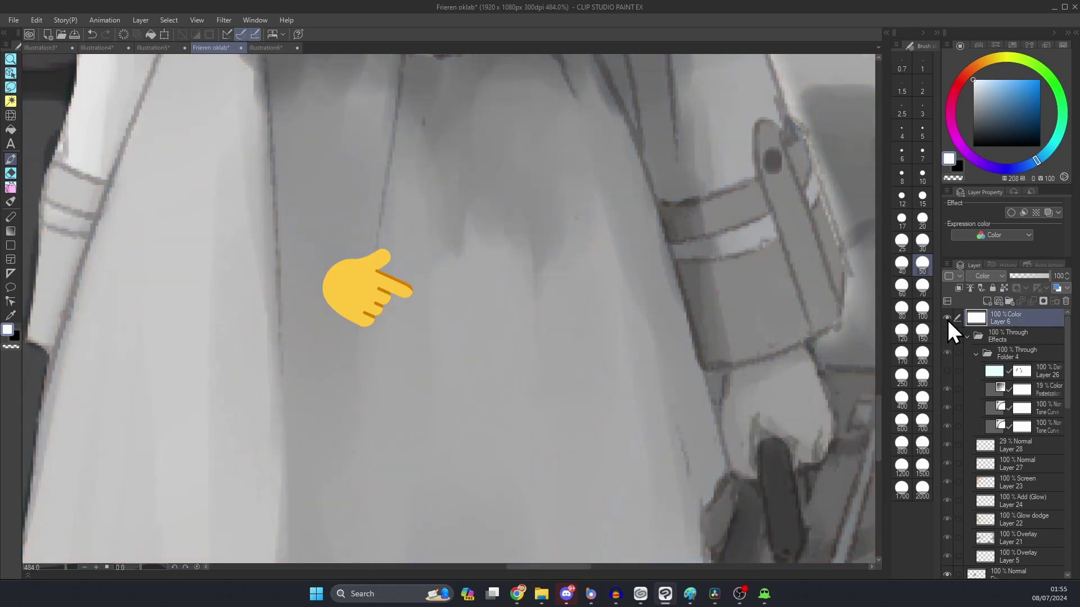
click(947, 319)
click(947, 319)
click(948, 318)
click(947, 319)
click(947, 318)
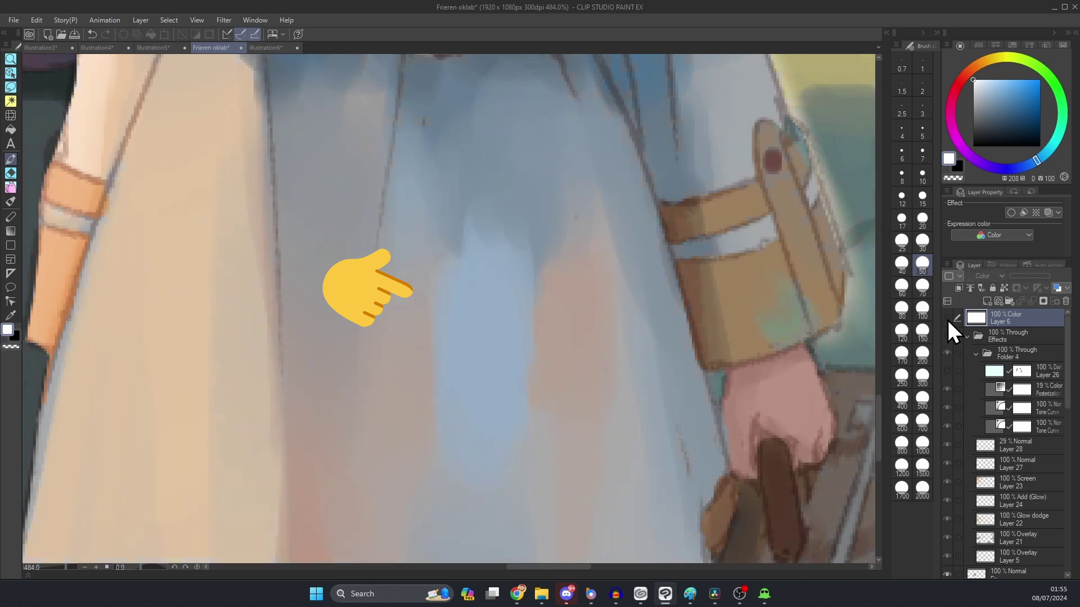
click(947, 318)
click(947, 318)
scroll(588, 322, down, 3)
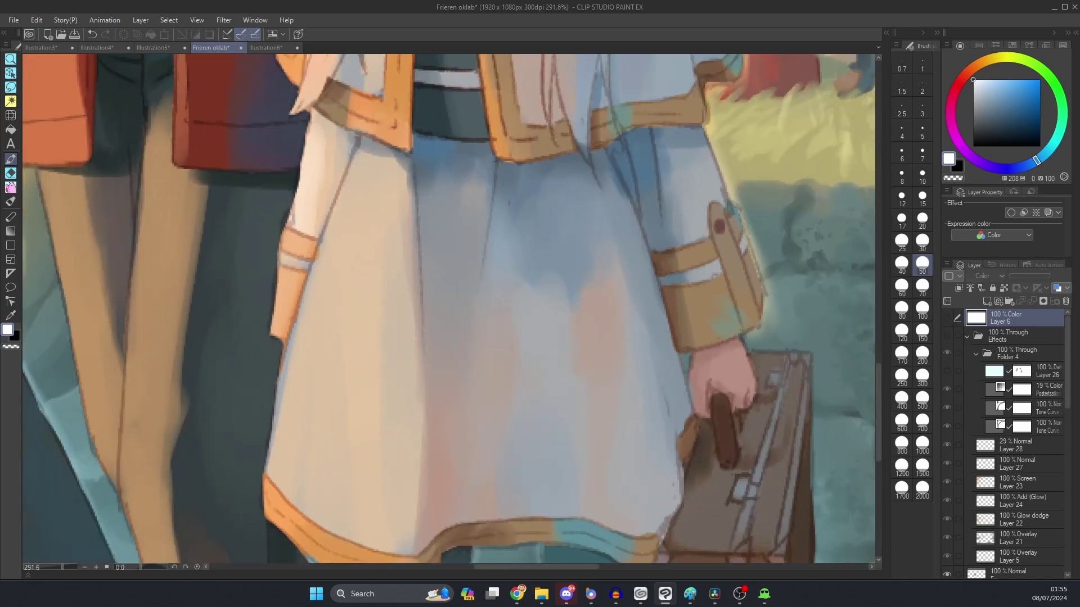
Sample the skirt blue, shift it to a more saturated cyan, and paint a patch on Layer 16.
alt+click(550, 352)
ctrl+shift+click(551, 352)
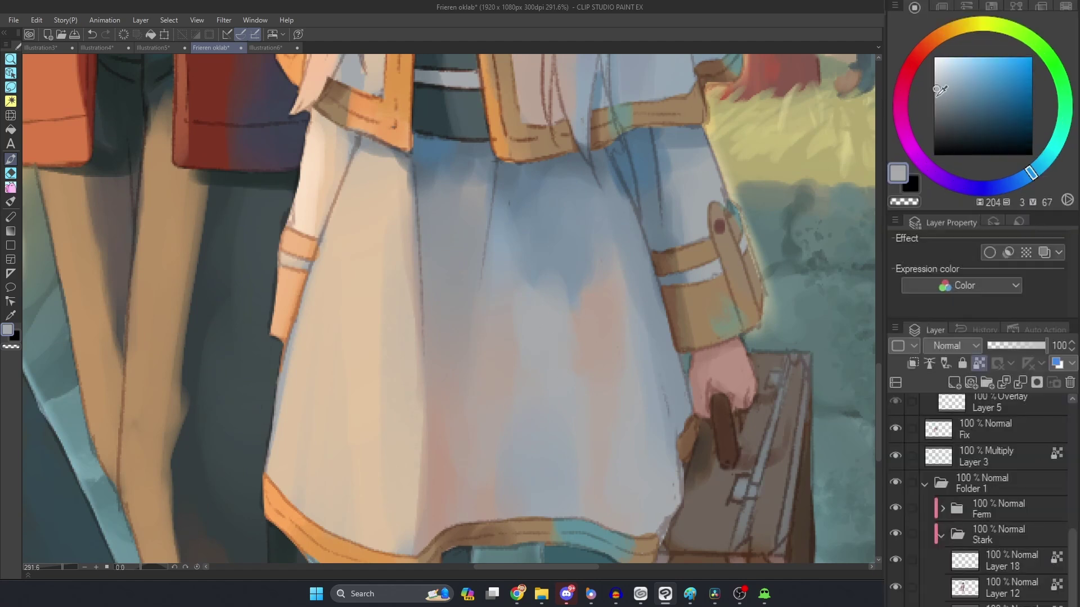
click(962, 87)
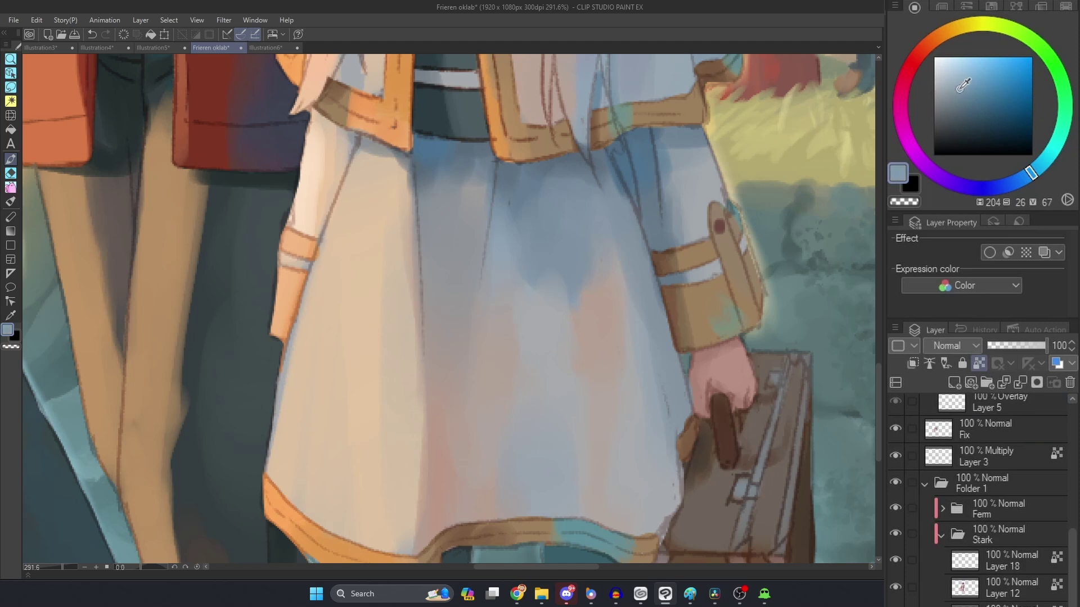
click(1041, 166)
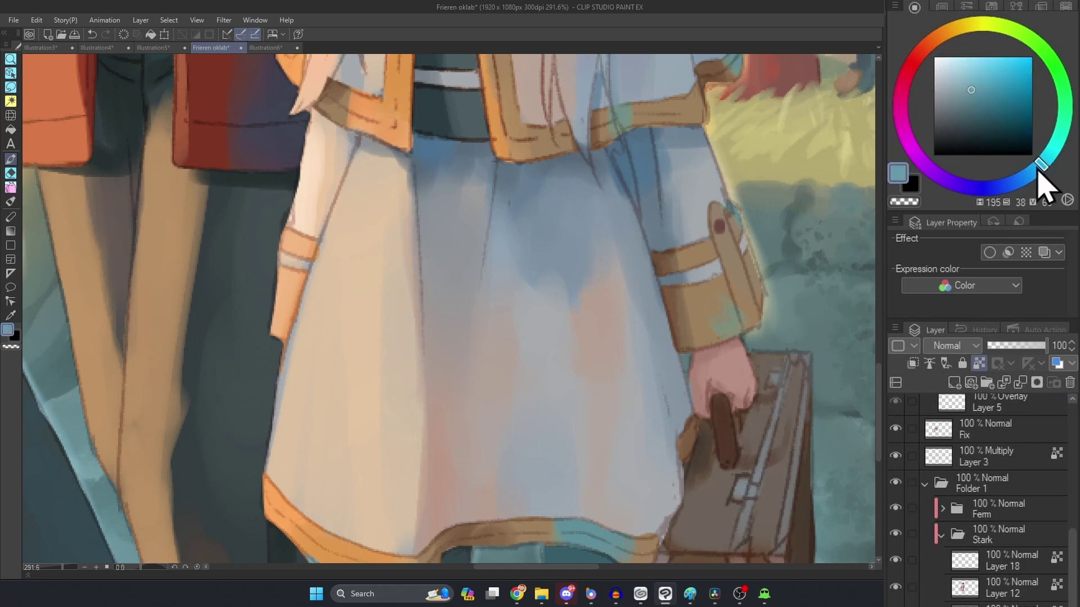
mouse_move(541, 313)
mouse_down()
mouse_move(568, 390)
mouse_move(547, 363)
mouse_move(532, 367)
mouse_move(536, 383)
mouse_move(562, 385)
mouse_move(544, 346)
mouse_move(524, 370)
mouse_move(573, 428)
mouse_up()
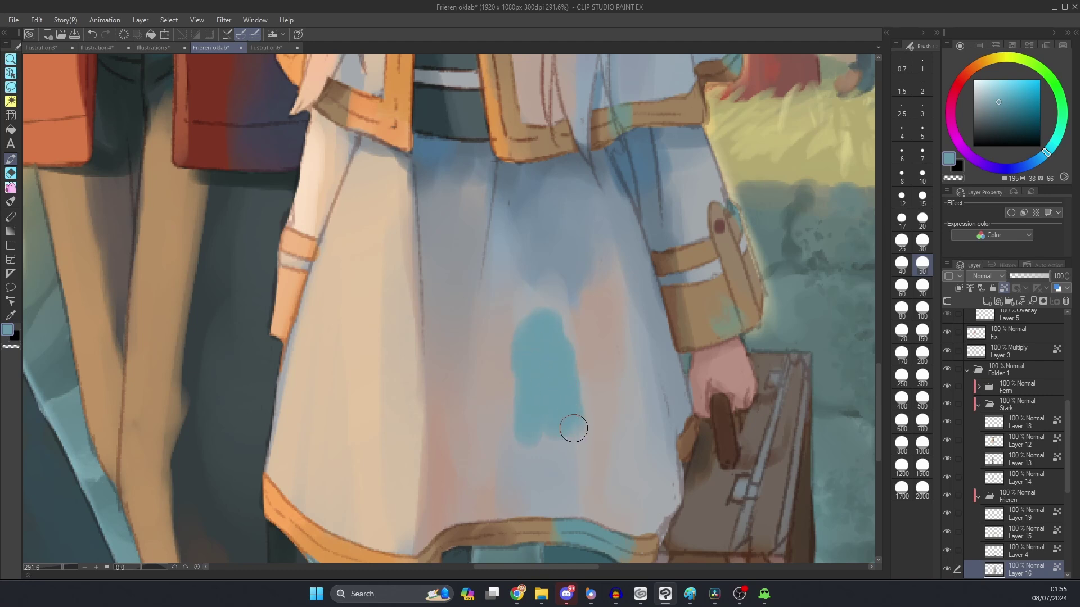
Show greyscale Layer 6 to check the value of the new cyan patch.
scroll(971, 390, up, 5)
click(947, 317)
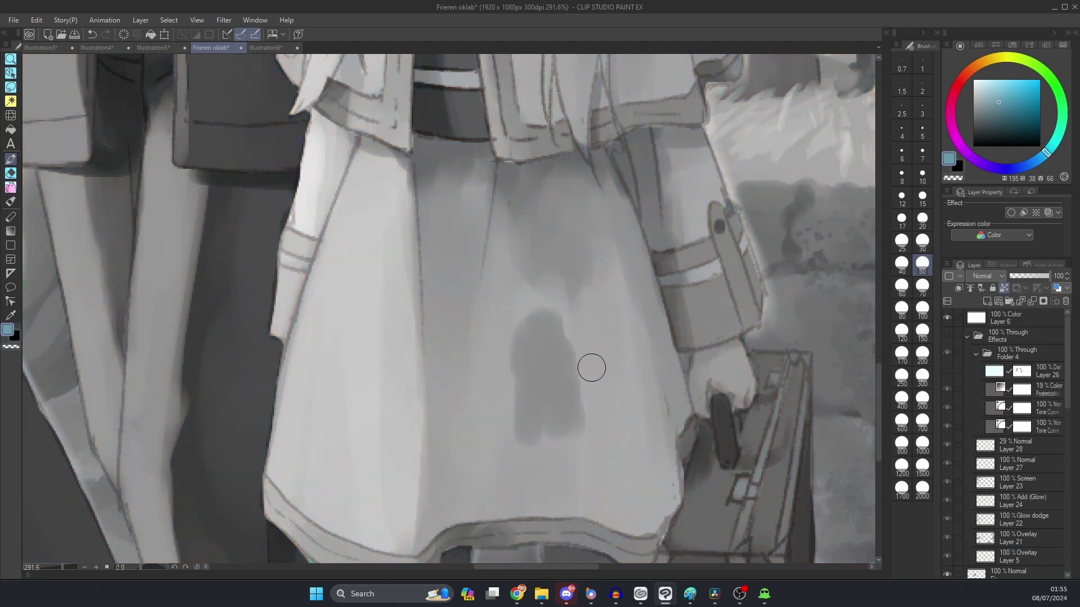
scroll(584, 367, up, 2)
scroll(482, 368, down, 2)
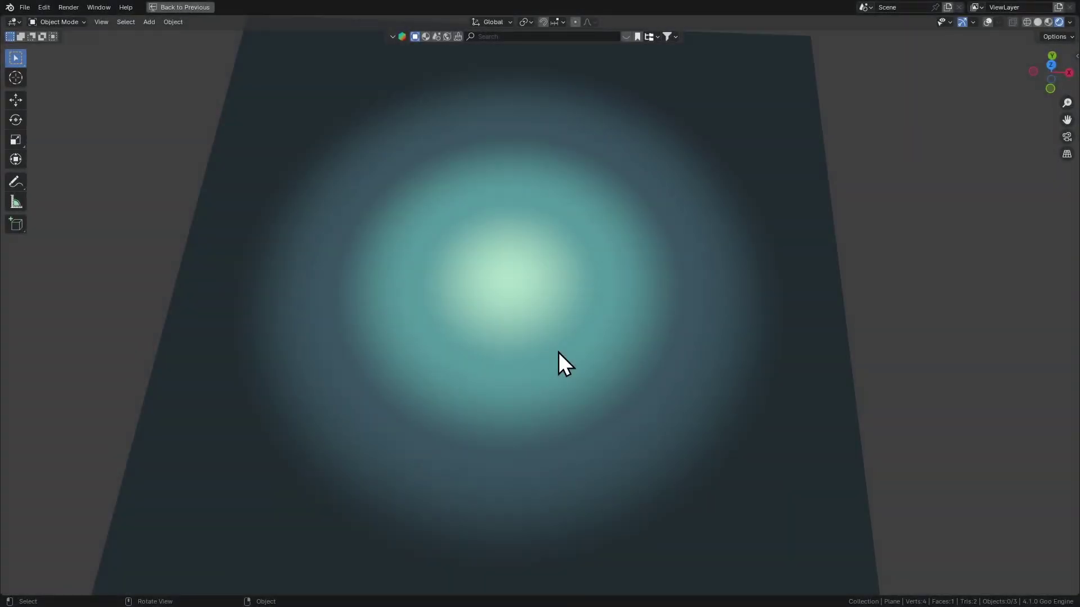
drag(559, 353, 511, 332)
Restore the node layout, reposition the okLab Mix node, and link its Color into the next okLab Mix.
key(ctrl+space)
scroll(670, 253, up, 2)
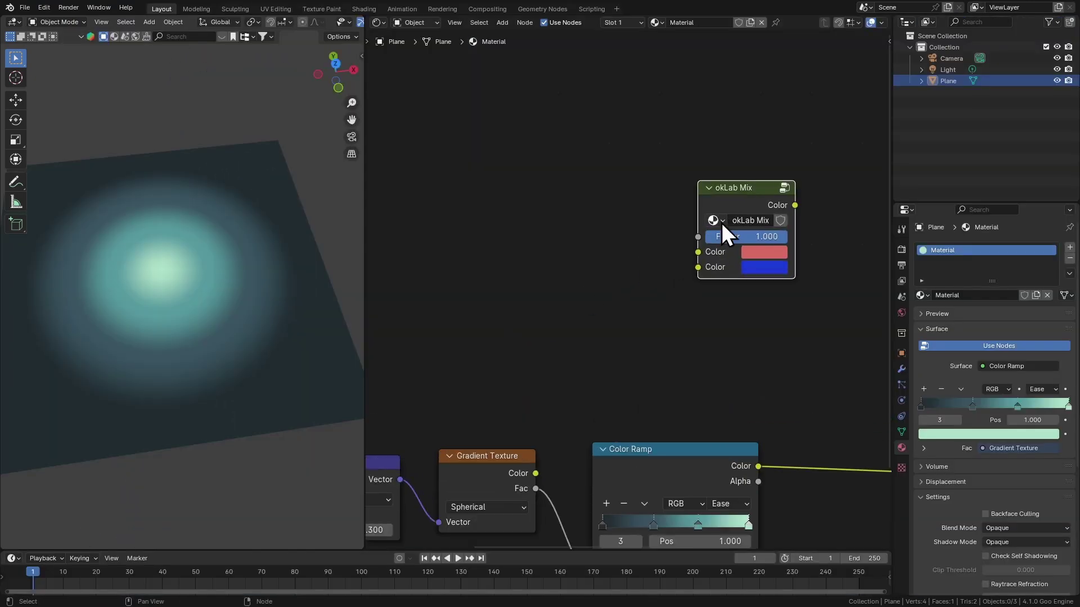
drag(724, 229, 627, 282)
scroll(639, 285, up, 2)
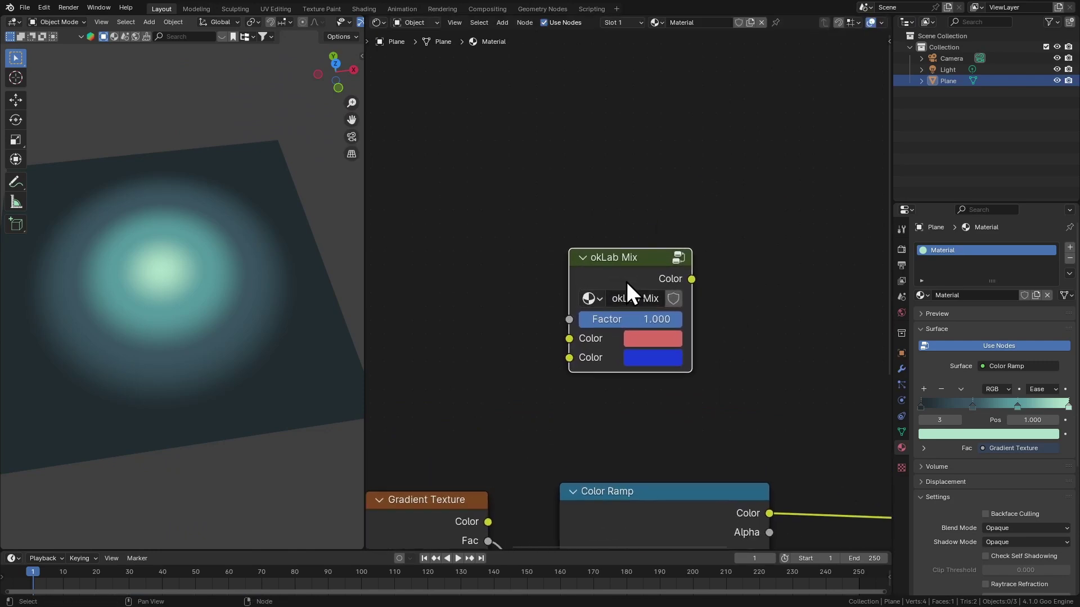
drag(742, 163, 778, 281)
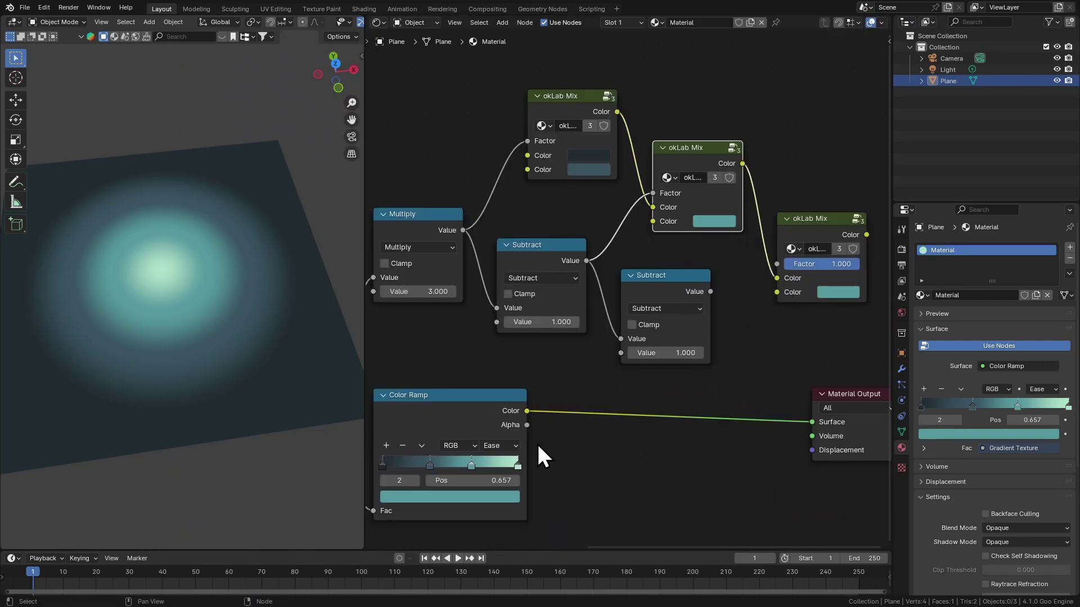
click(518, 466)
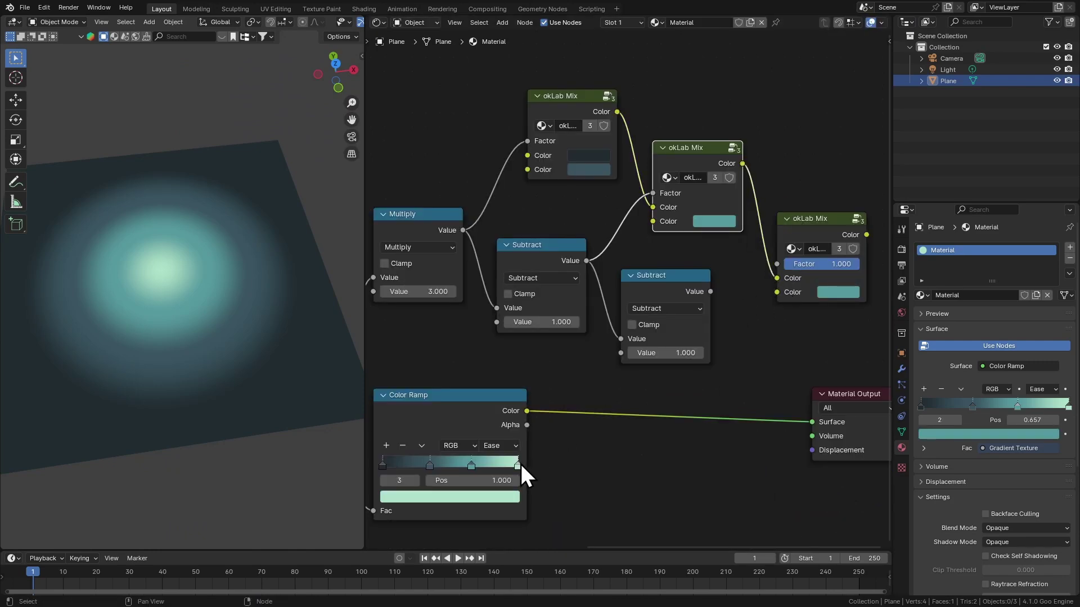
scroll(777, 340, right, 1)
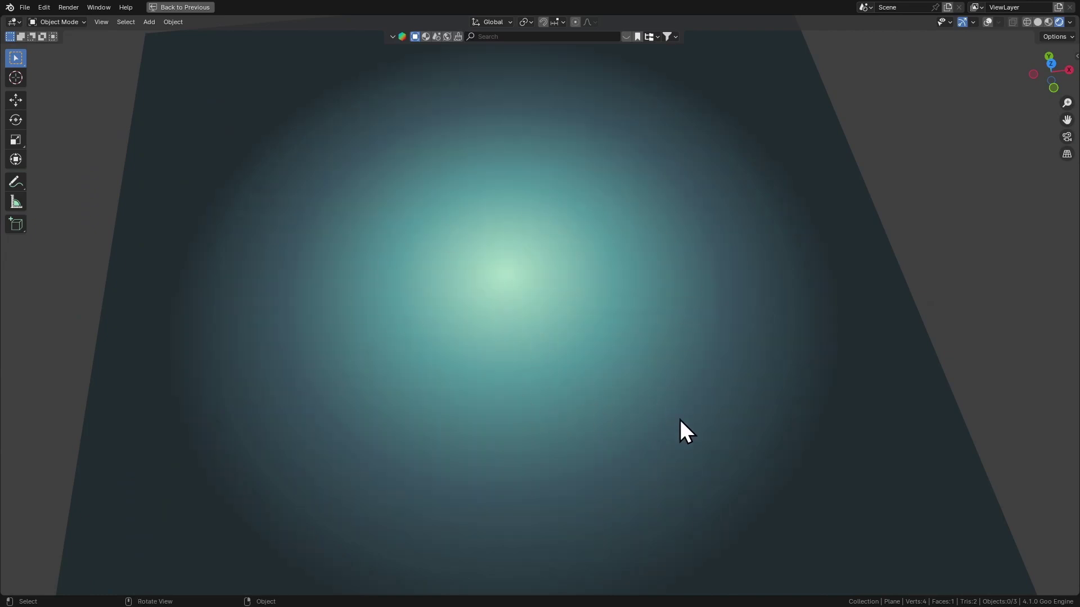
Fit the whole okLab Mix node tree in the node editor beside the 3D view of the plane.
key(ctrl+space)
key(Home)
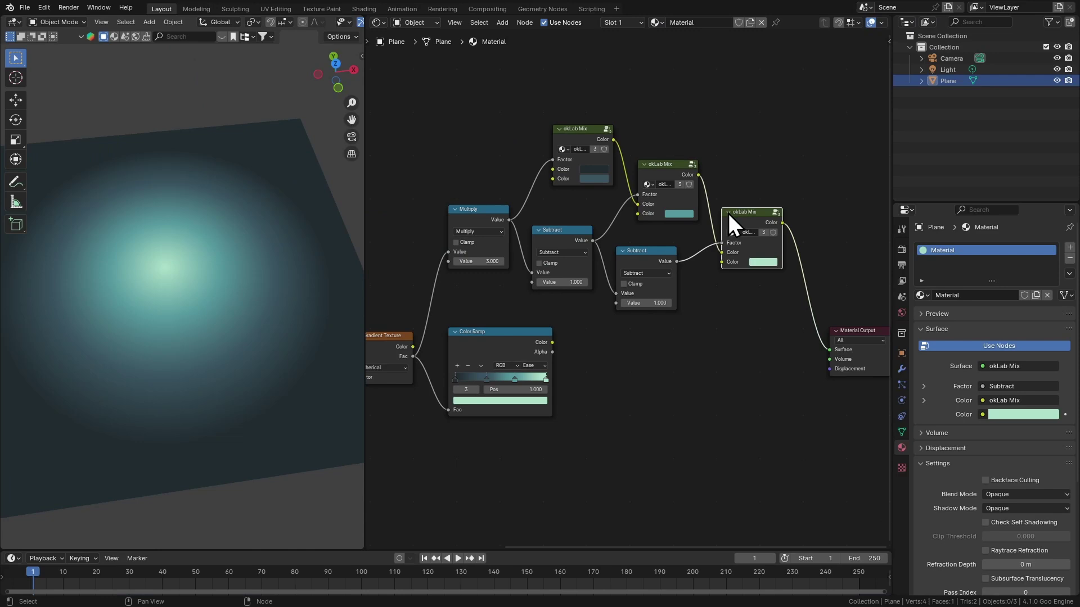
key(ctrl+space)
scroll(457, 253, up, 3)
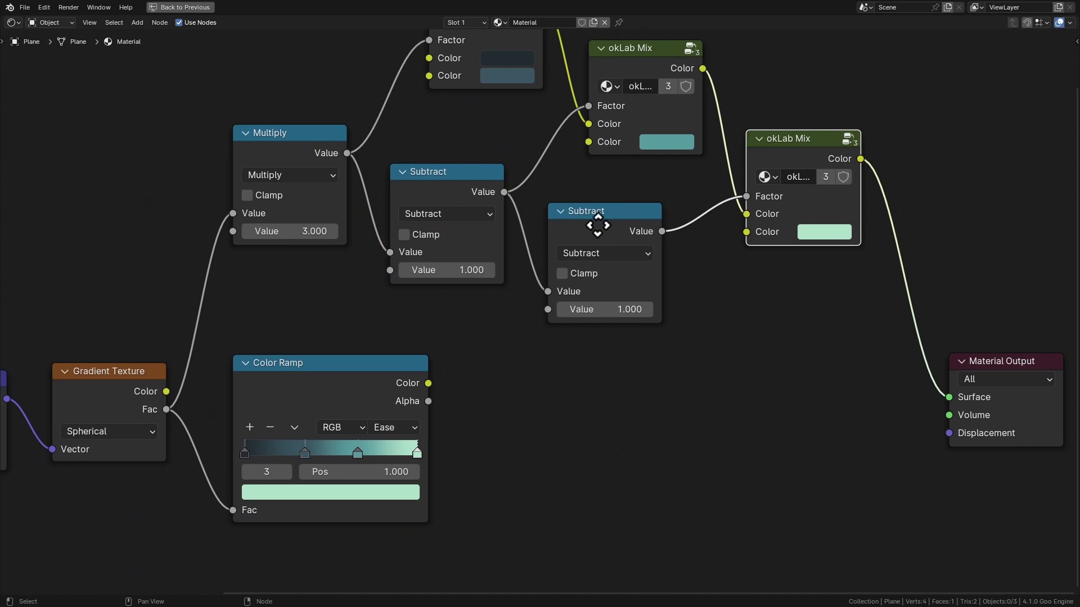
key(ctrl+space)
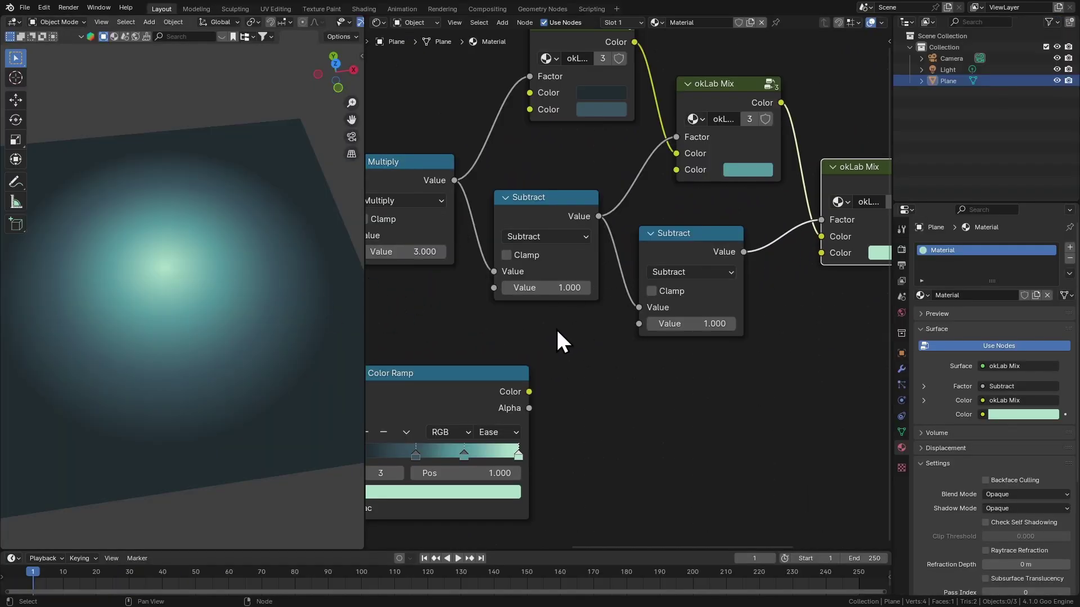
scroll(556, 327, down, 1)
scroll(584, 272, up, 3)
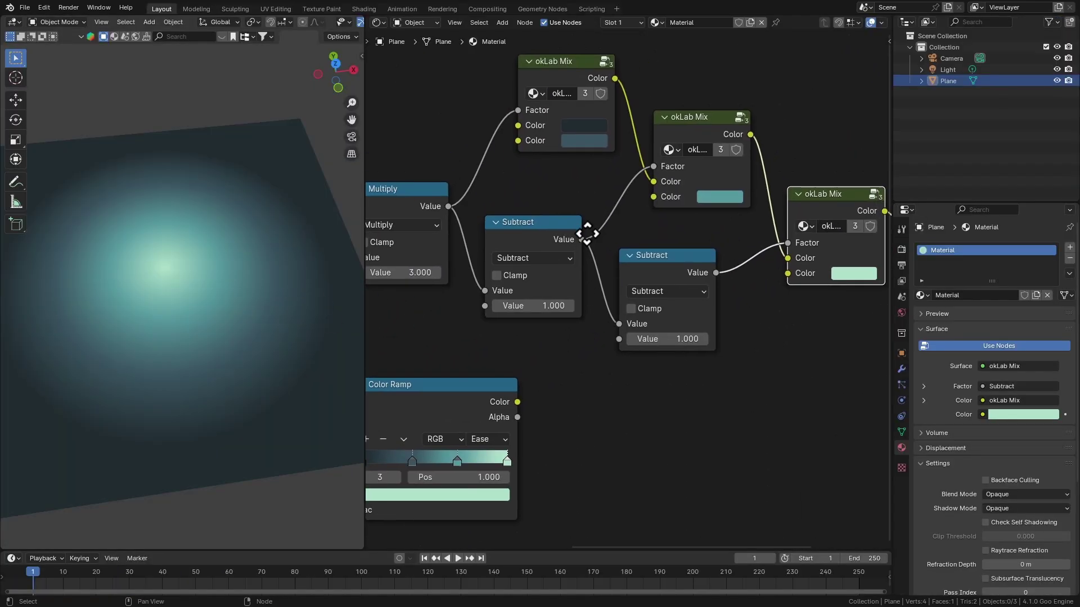
click(530, 111)
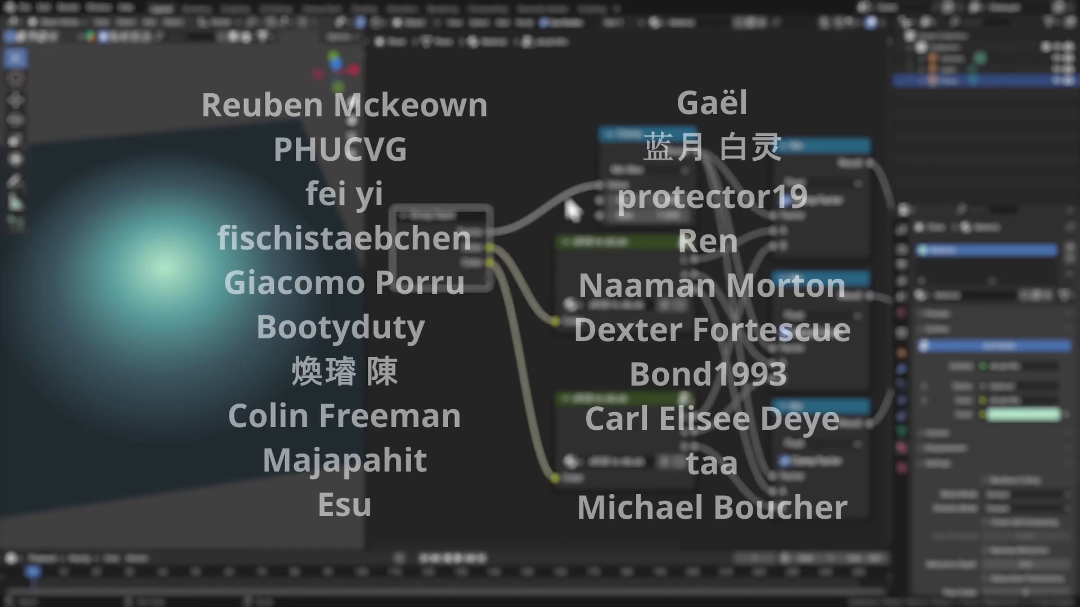